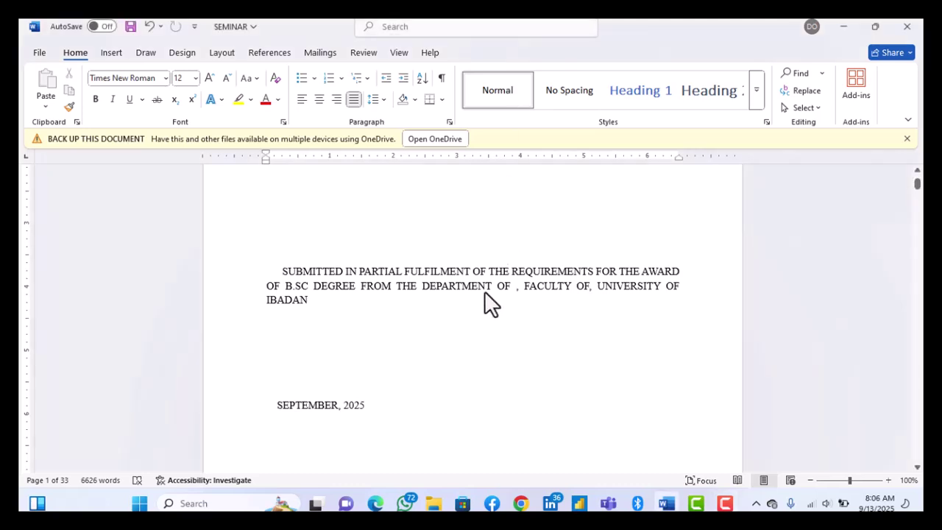
Scroll past the SEMINAR title page to the CERTIFICATION page.
scroll(475, 385, "down", 5)
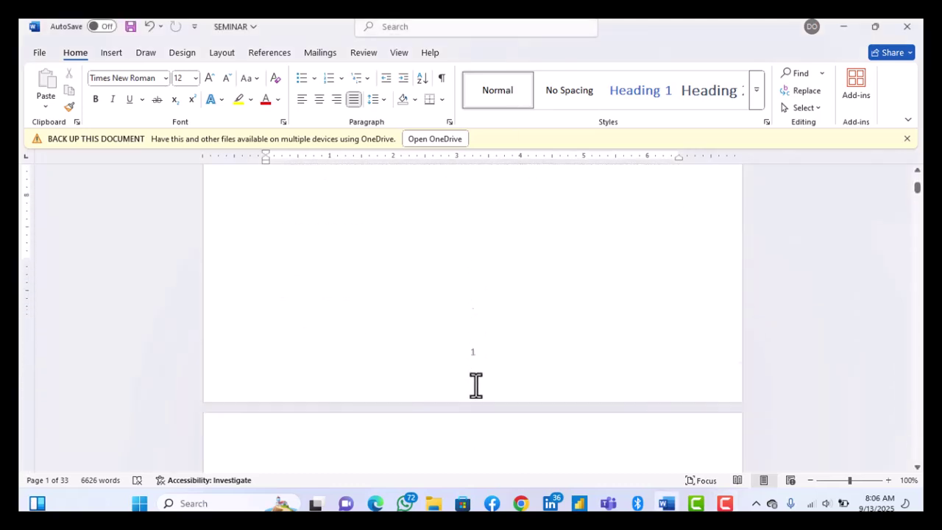
scroll(476, 385, "down", 5)
scroll(475, 385, "up", 10)
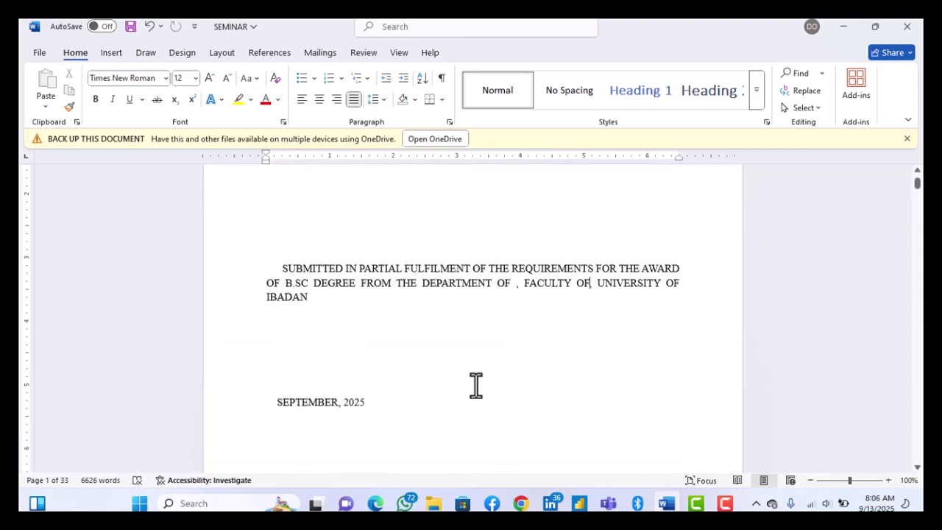
scroll(475, 385, "up", 2)
scroll(475, 385, "down", 8)
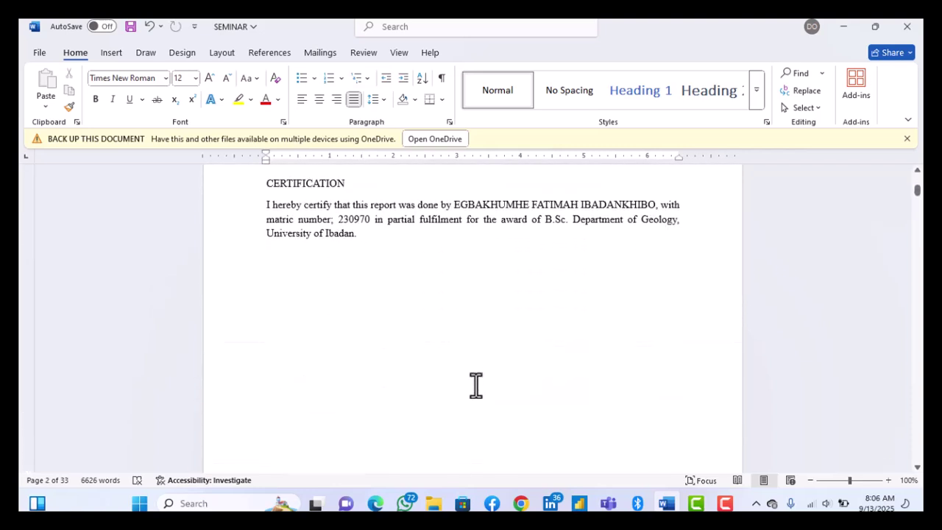
scroll(475, 385, "up", 6)
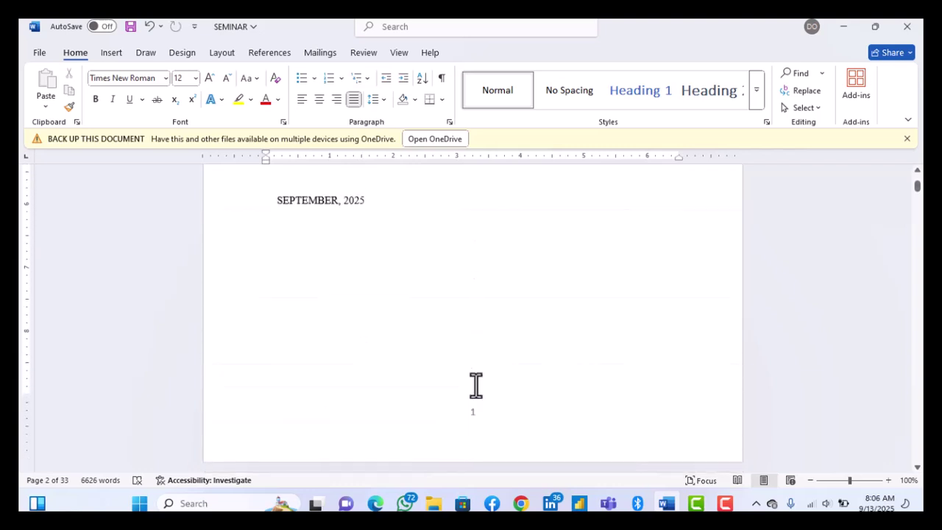
scroll(476, 385, "down", 1)
scroll(475, 385, "down", 9)
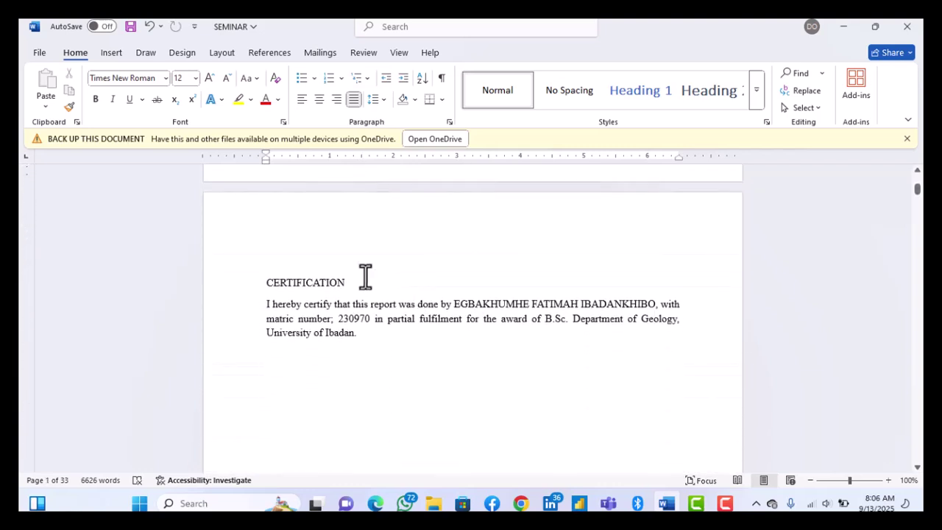
Apply the Heading 1 style to the CERTIFICATION title.
left_click_drag(356, 282, 263, 284)
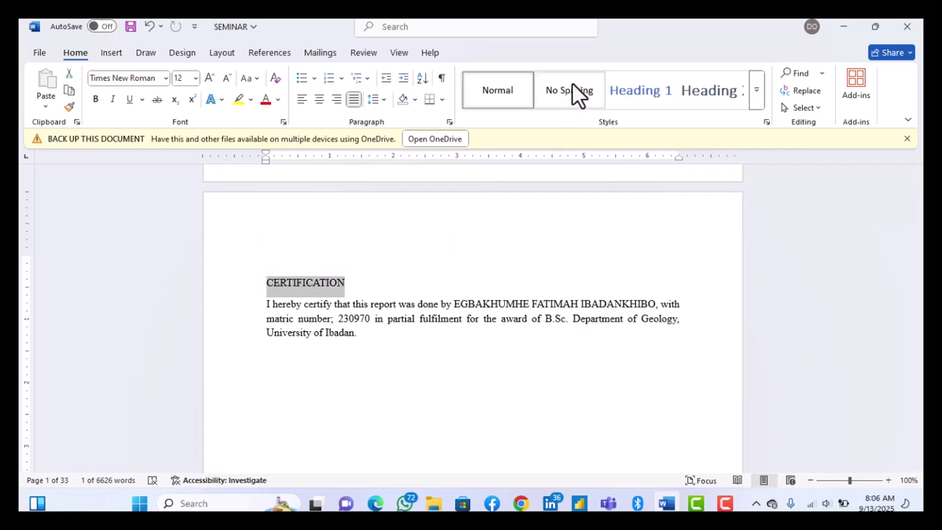
left_click(622, 90)
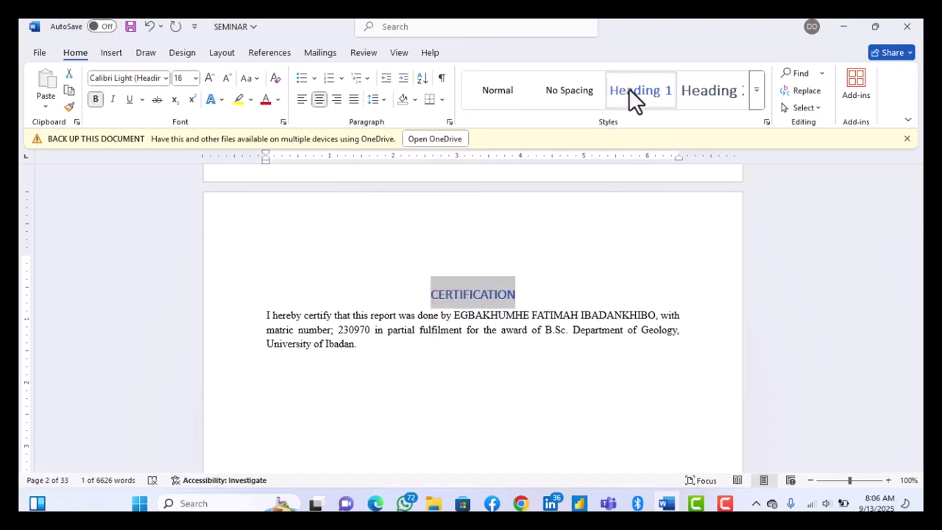
right_click(629, 90)
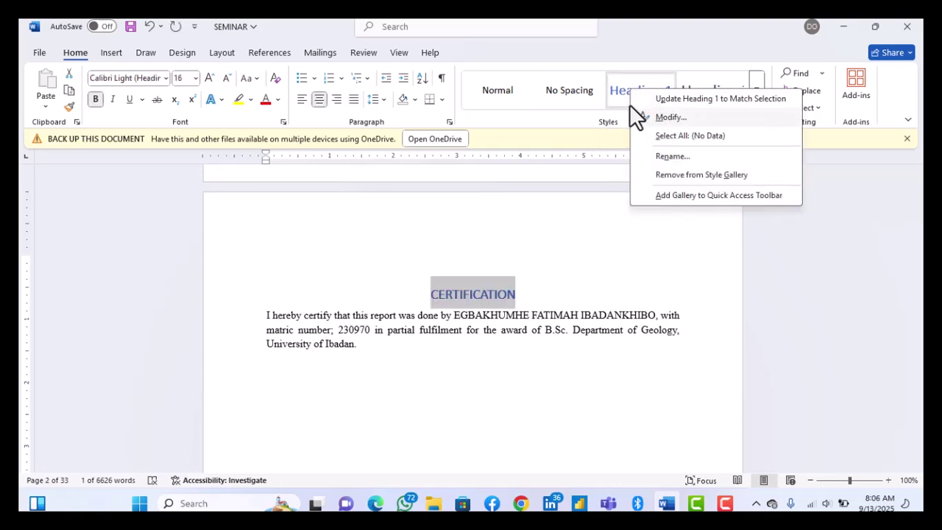
left_click(612, 80)
Modify Heading 1 to Times New Roman, 12 pt, Automatic colour.
right_click(613, 81)
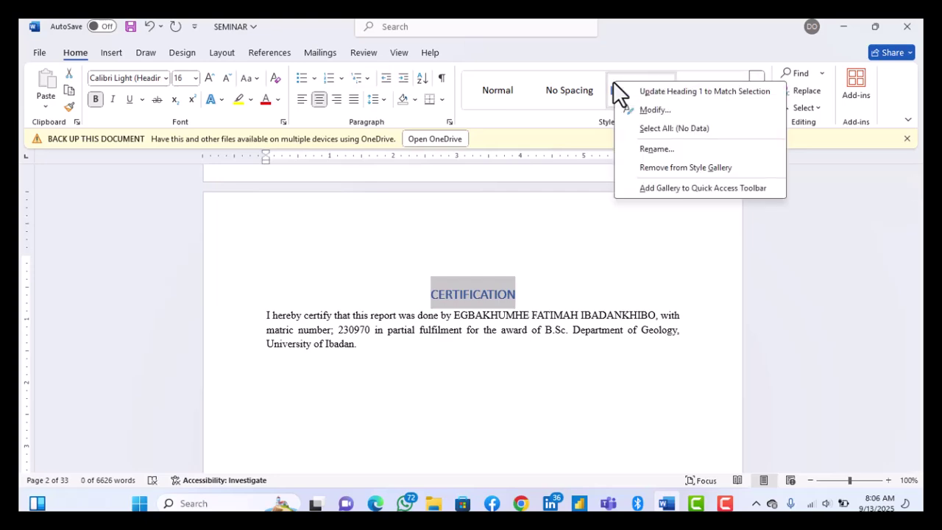
left_click(651, 109)
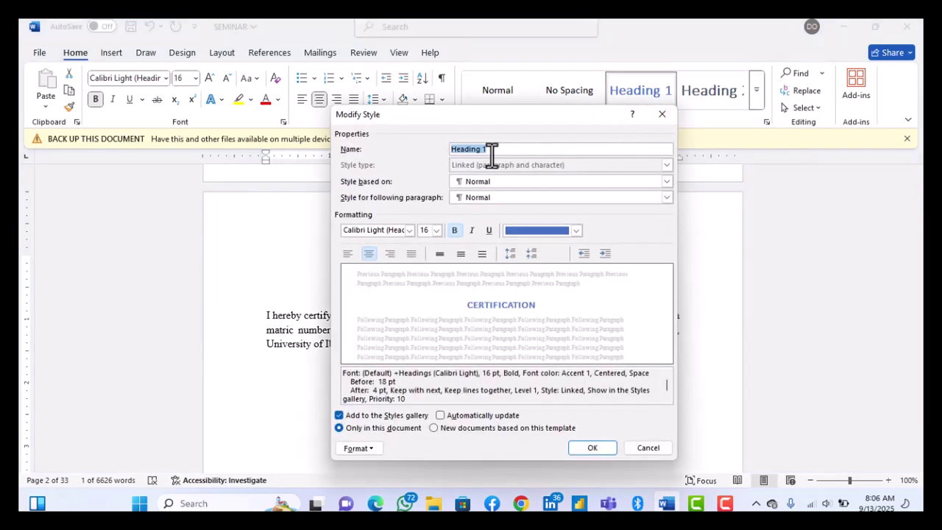
left_click(575, 230)
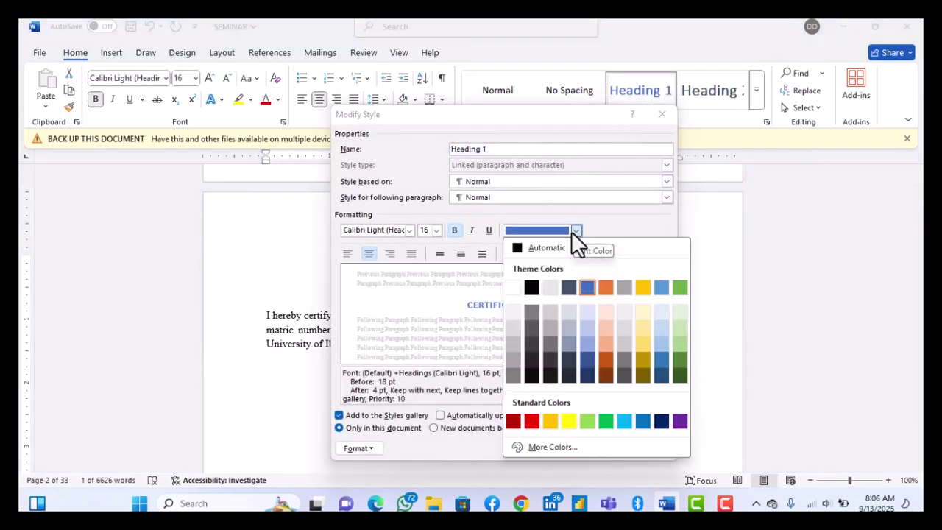
left_click(533, 247)
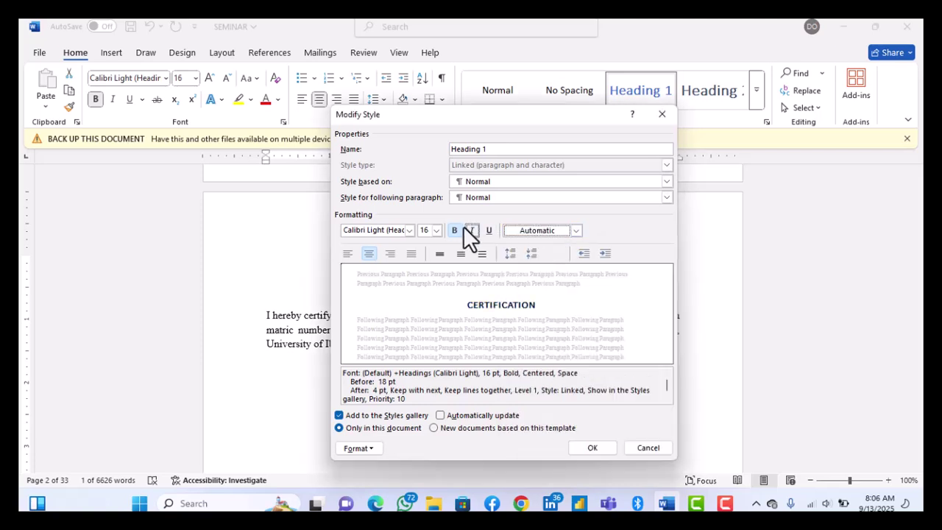
left_click(437, 231)
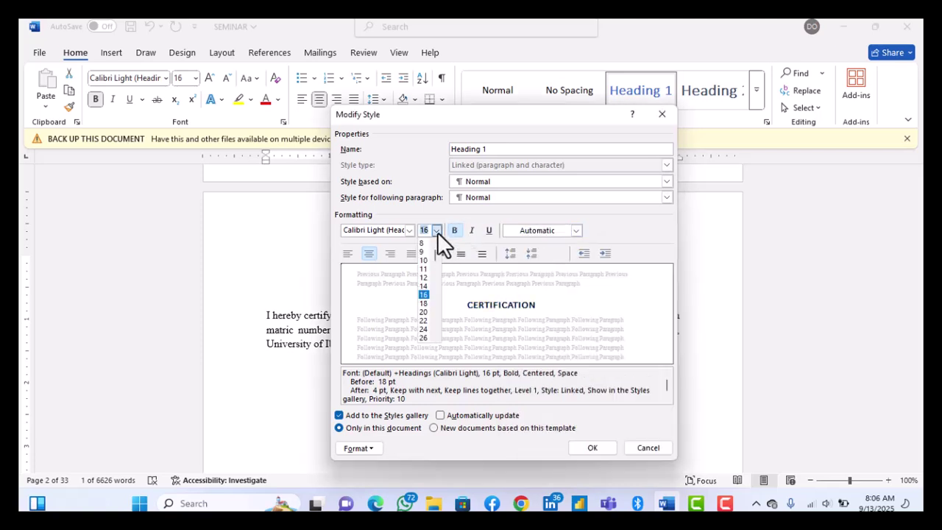
left_click(424, 278)
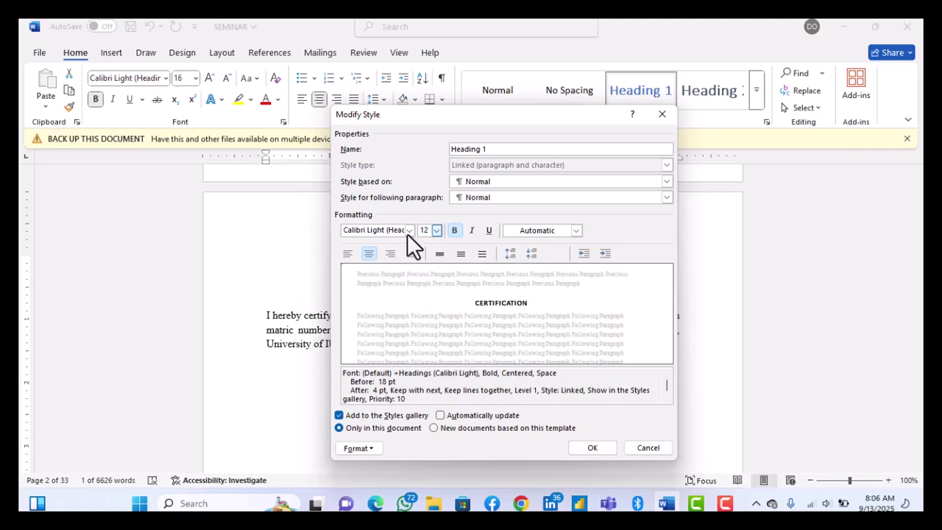
left_click(409, 231)
left_click(394, 277)
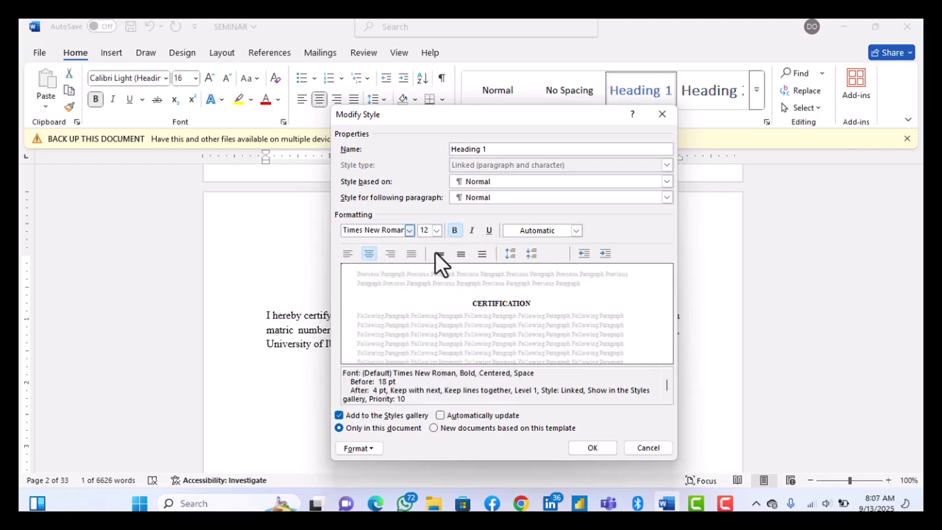
Confirm the Heading 1 changes so CERTIFICATION shows bold, centred Times New Roman 12 pt.
left_click(604, 448)
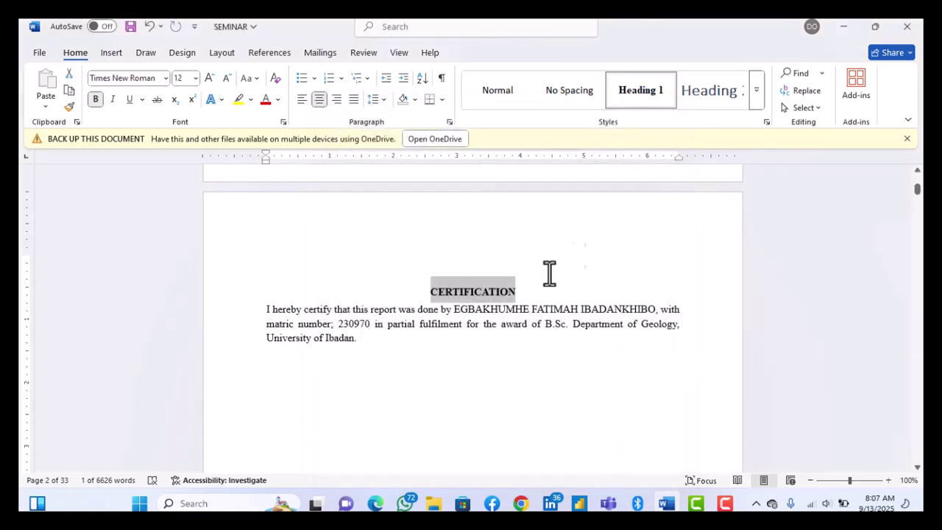
left_click(497, 299)
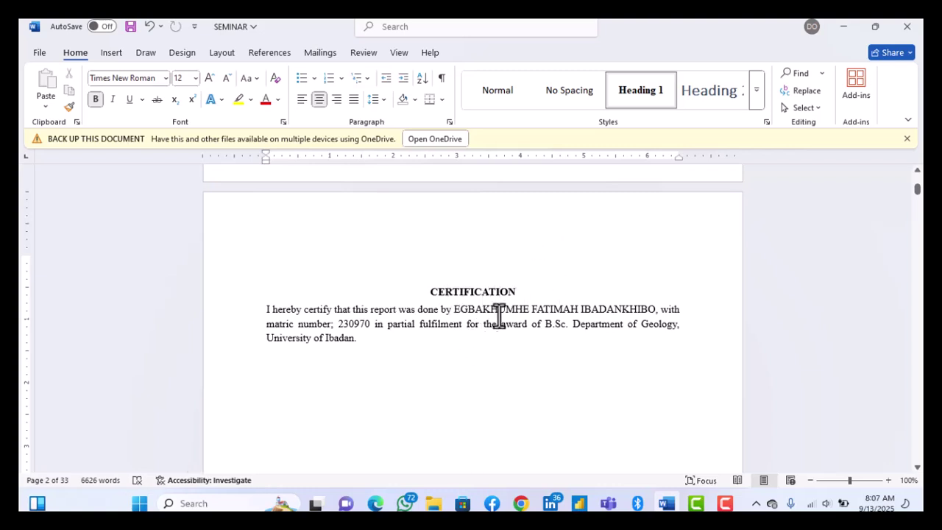
scroll(480, 317, "down", 5)
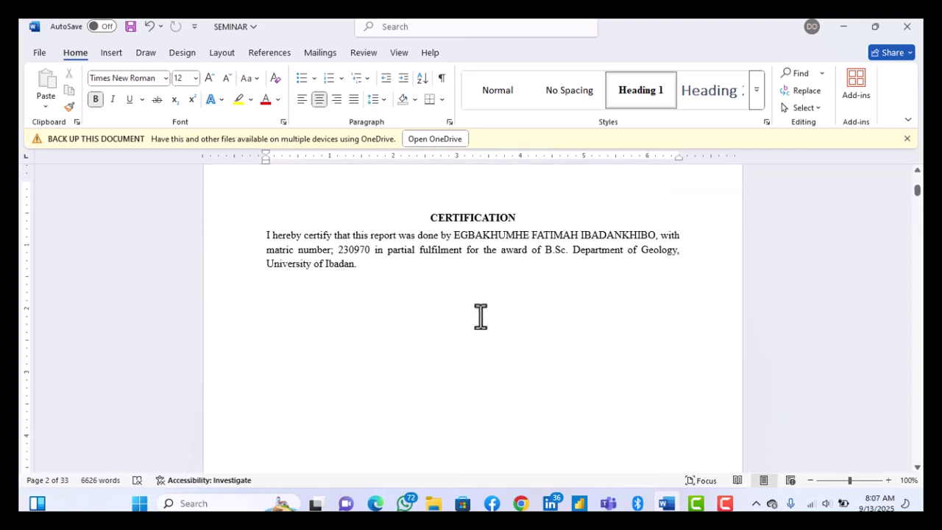
scroll(480, 316, "down", 5)
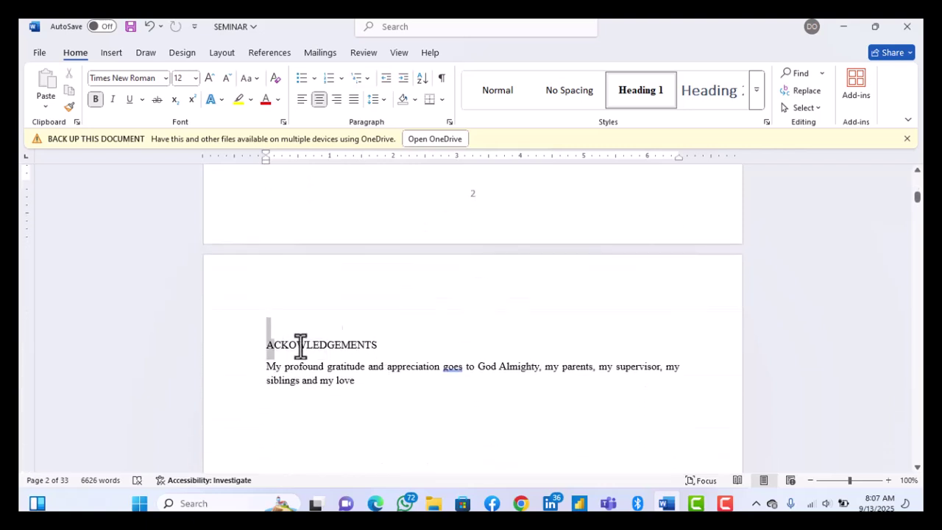
Apply Heading 1 to the ACKOWLEDGEMENTS title.
left_click(364, 324)
left_click_drag(392, 343, 272, 344)
left_click(642, 88)
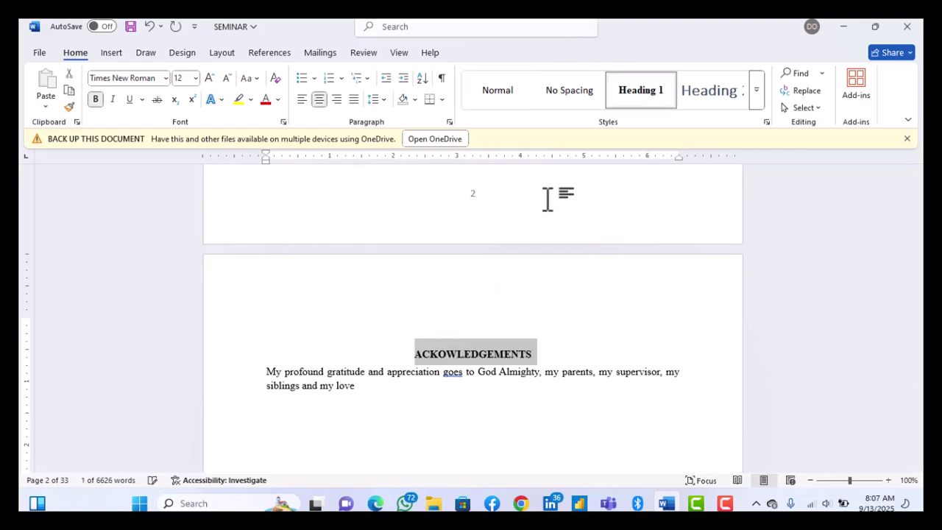
scroll(497, 261, "down", 5)
scroll(496, 257, "down", 10)
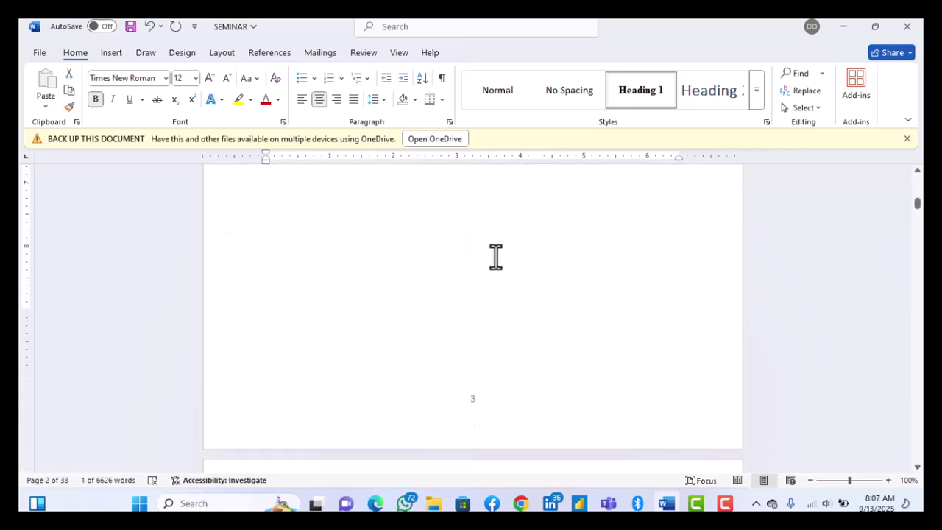
Apply Heading 1 to the ABSTRACT title.
left_click_drag(343, 286, 258, 295)
left_click(642, 88)
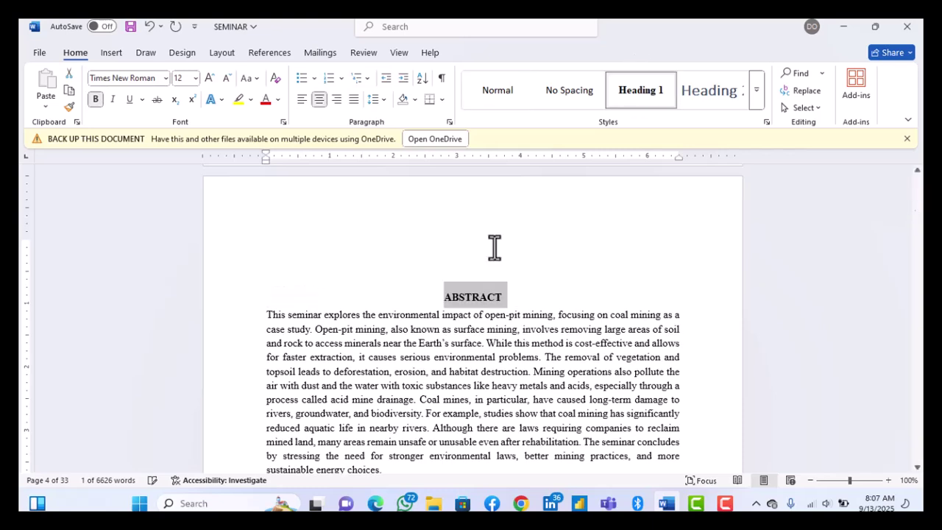
scroll(494, 248, "down", 8)
scroll(494, 247, "down", 6)
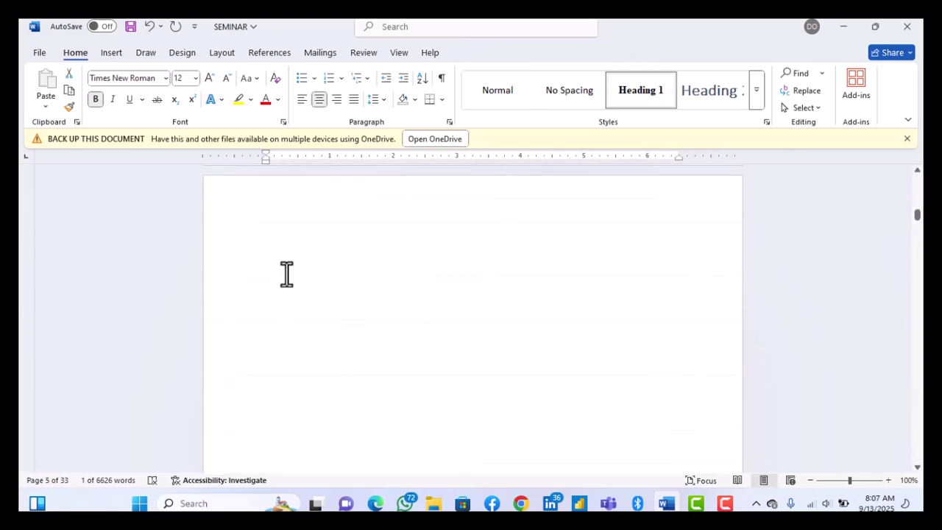
scroll(287, 274, "up", 1)
scroll(287, 274, "down", 1)
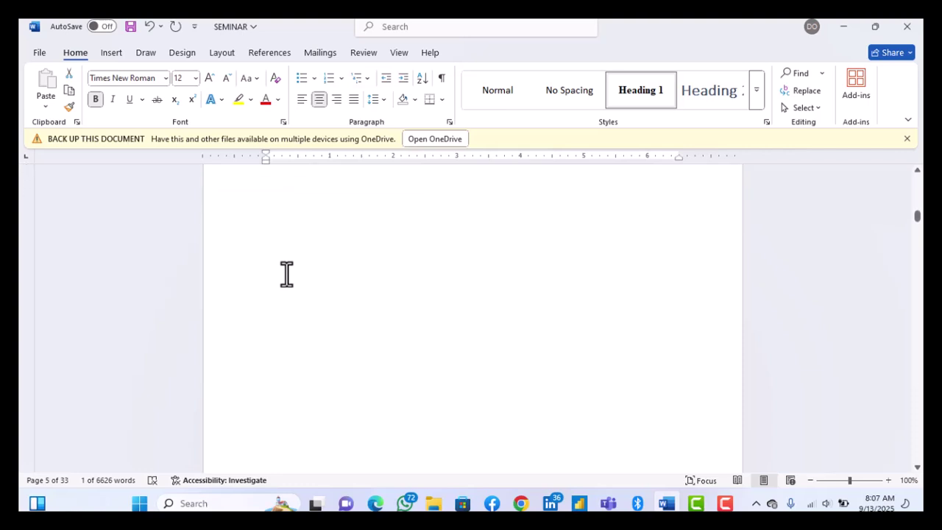
scroll(287, 274, "up", 2)
Type a TABLE OF CONTENTS title at the top of page 5 and make it Heading 1.
left_click(276, 291)
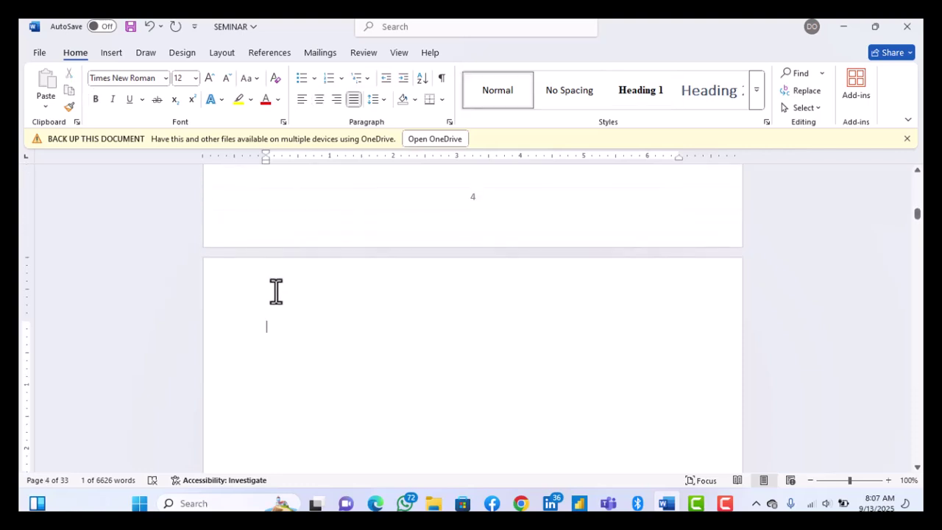
type("TABLE OF CONTENTS")
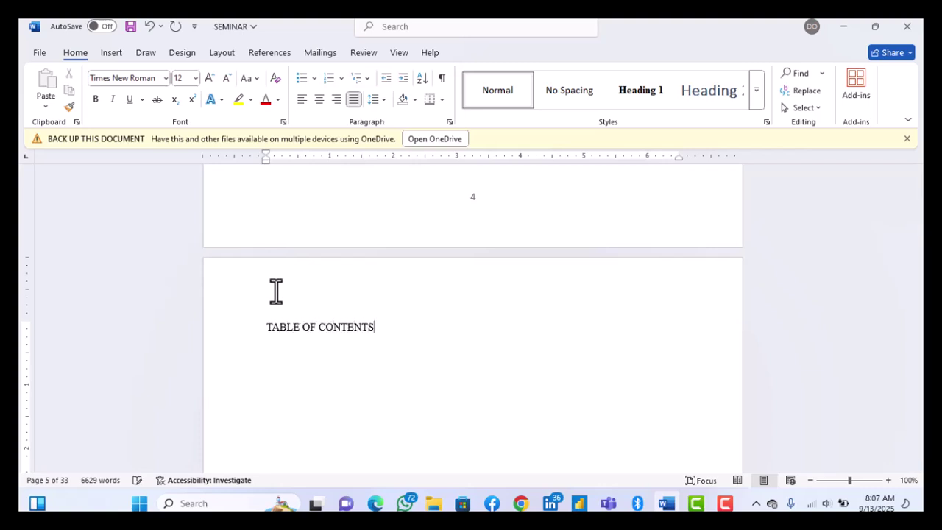
left_click_drag(372, 331, 250, 313)
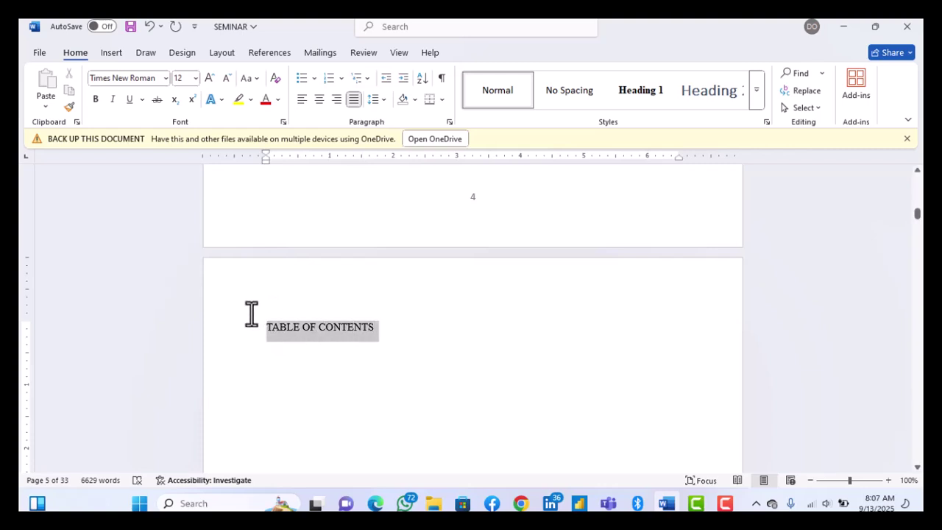
left_click(640, 90)
scroll(500, 252, "down", 3)
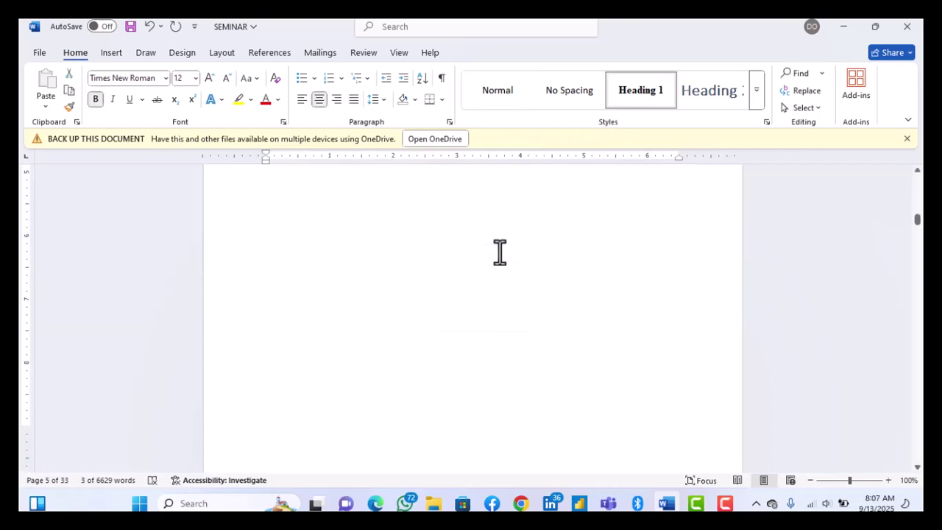
scroll(500, 252, "down", 8)
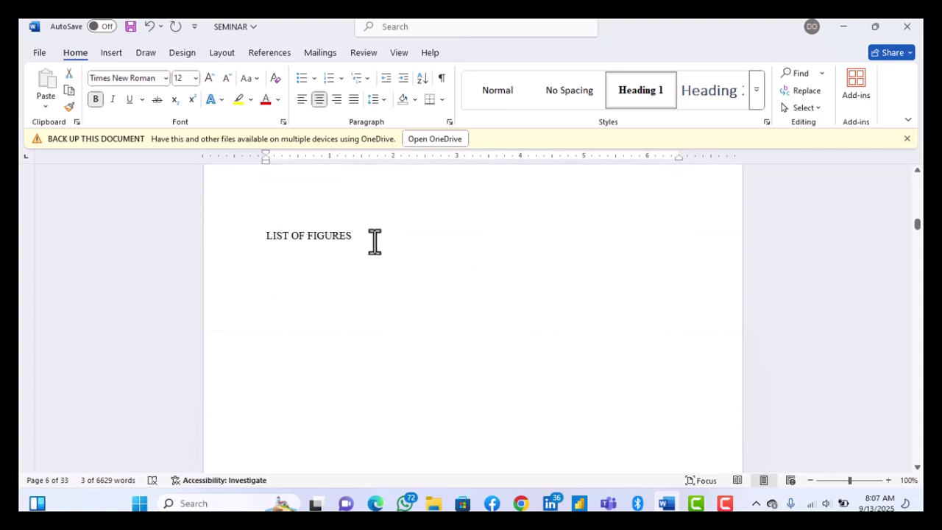
Apply Heading 1 to the LIST OF FIGURES title.
left_click_drag(374, 242, 241, 250)
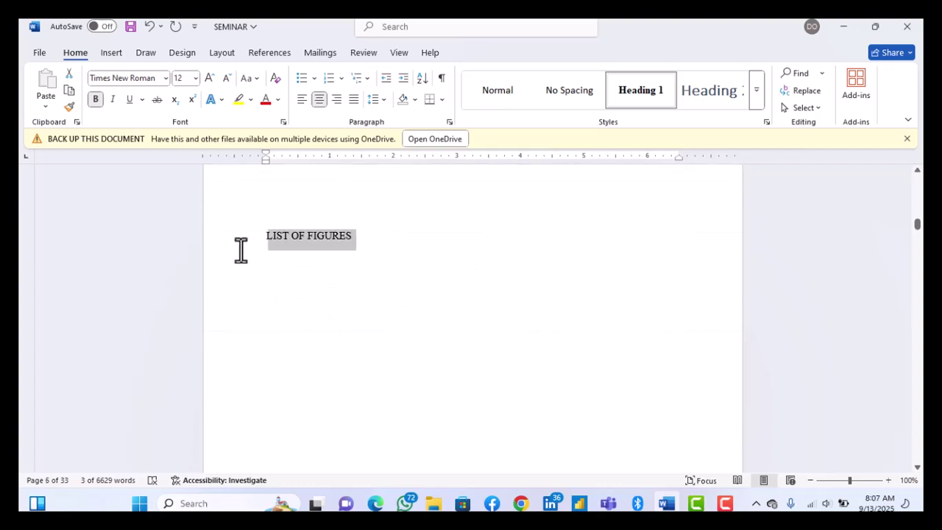
left_click(639, 90)
scroll(516, 286, "down", 10)
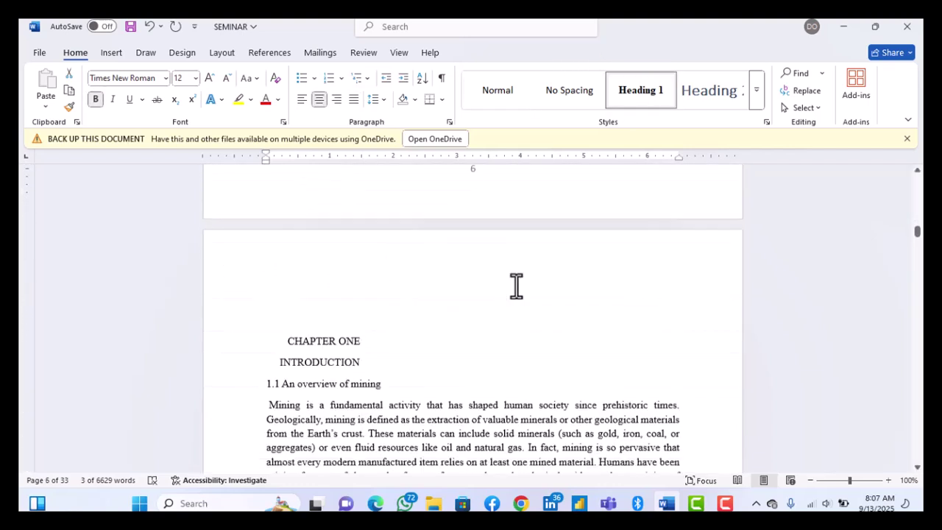
scroll(516, 286, "down", 2)
Make CHAPTER ONE / INTRODUCTION a Heading 1 and delete the blank line above it.
left_click_drag(368, 311, 260, 282)
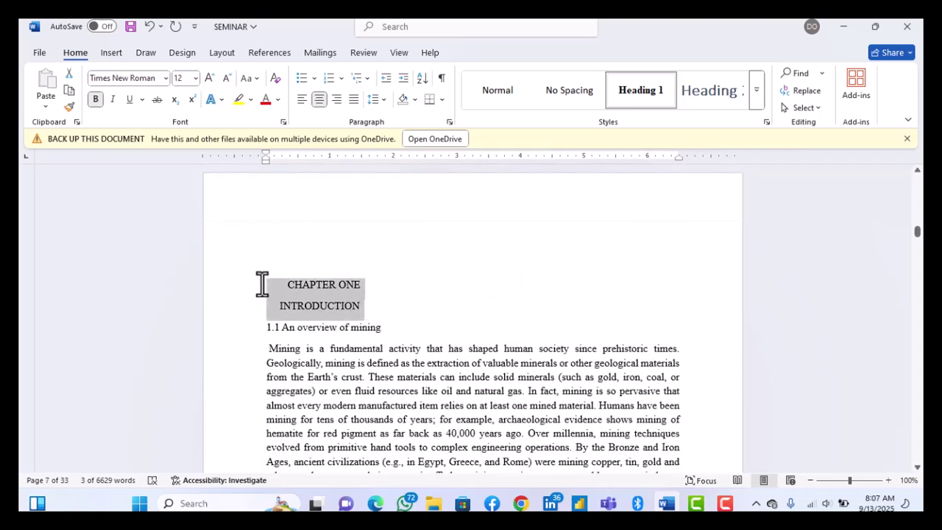
left_click(645, 95)
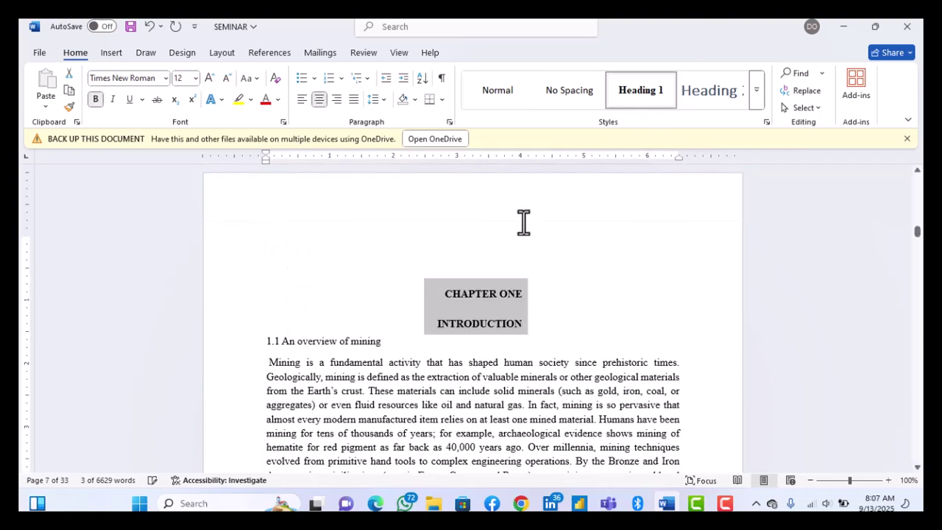
left_click(431, 294)
left_click(425, 263)
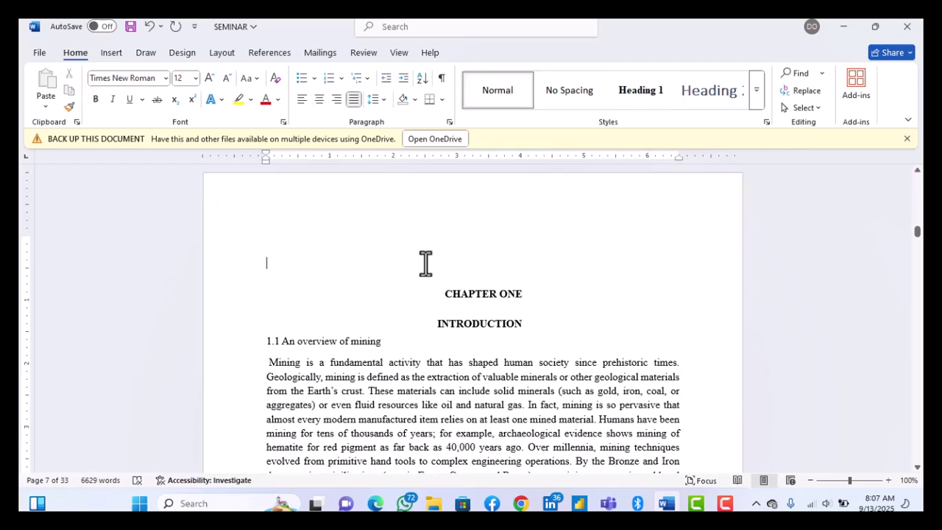
key("BackSpace")
Insert a tab gap after 1.1 in '1.1 An overview of mining'.
scroll(425, 263, "down", 1)
scroll(417, 254, "up", 2)
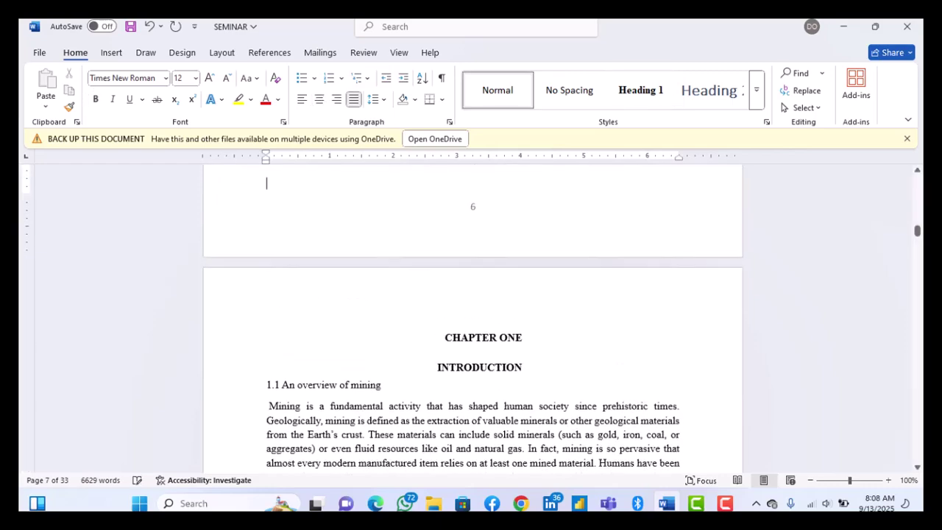
scroll(471, 204, "down", 9)
scroll(472, 317, "down", 2)
scroll(421, 346, "up", 8)
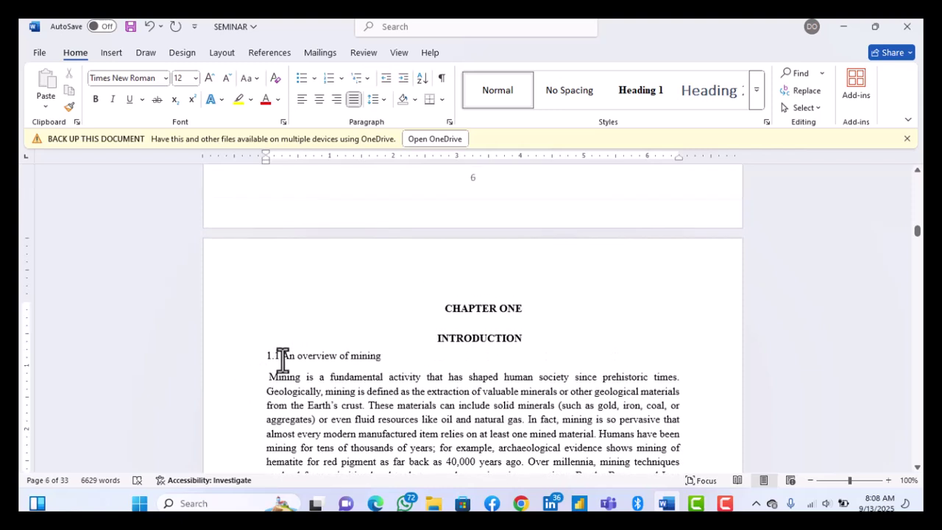
key("Tab")
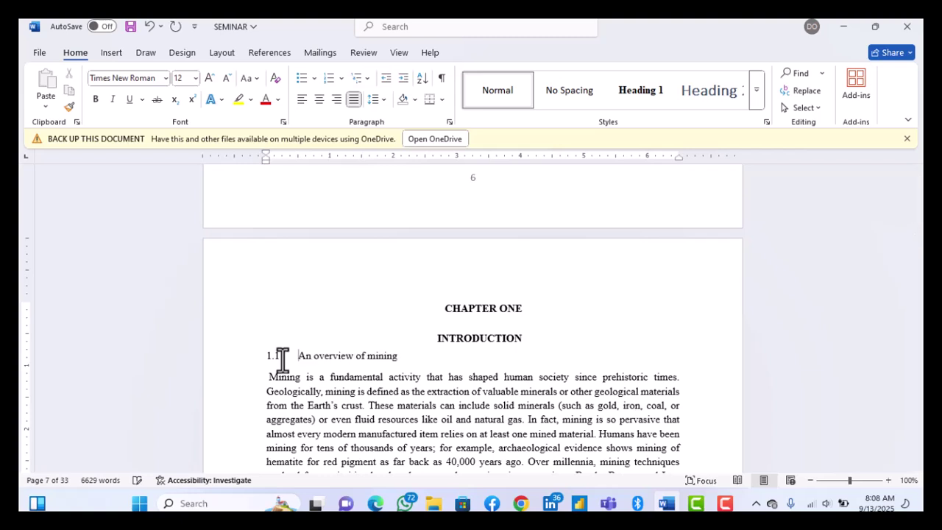
key("BackSpace")
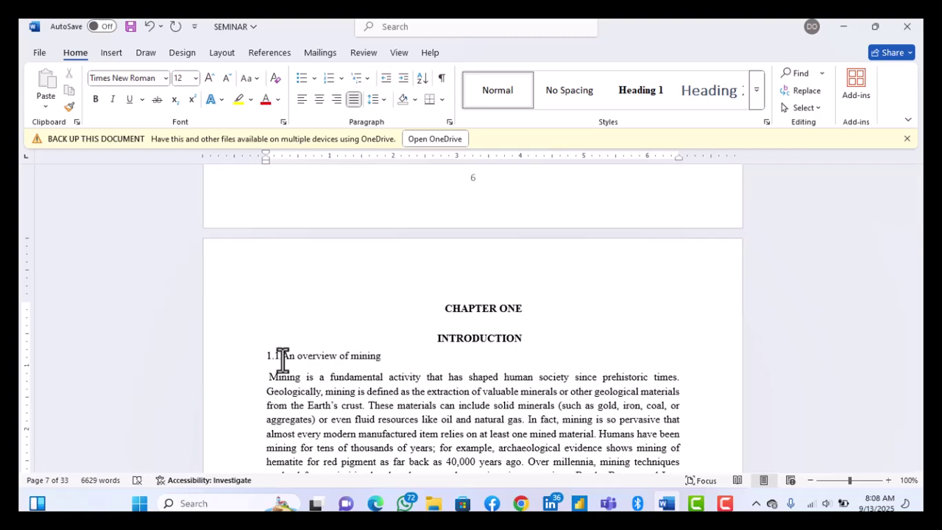
key("Tab")
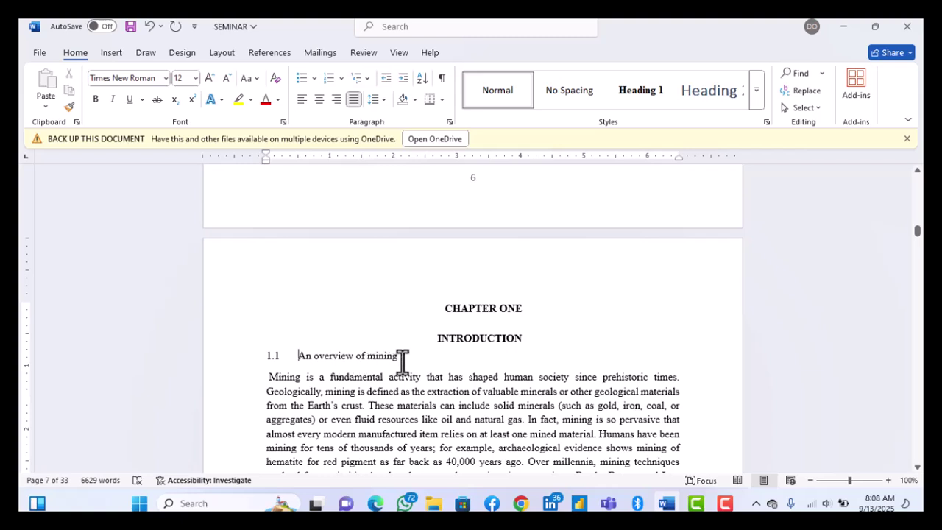
Apply Heading 2 to the '1.1 An overview of mining' subheading.
left_click_drag(402, 360, 253, 365)
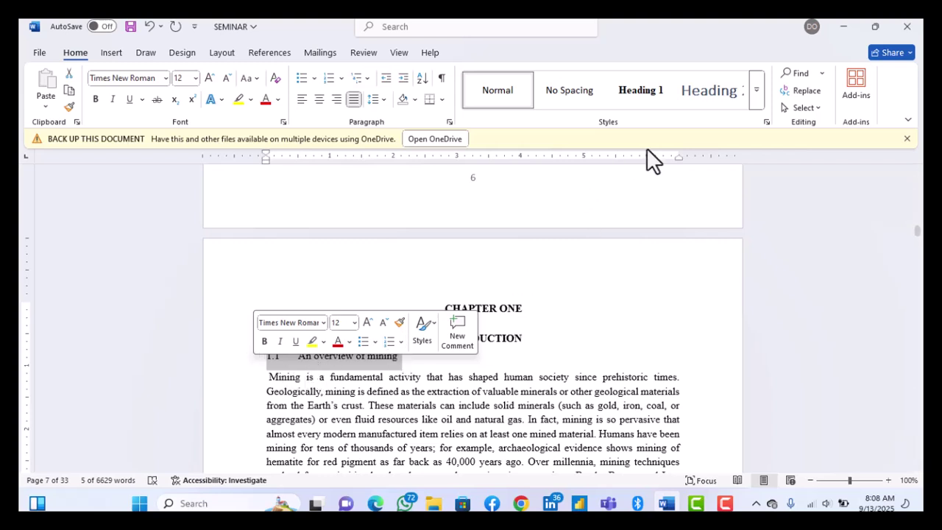
left_click(698, 111)
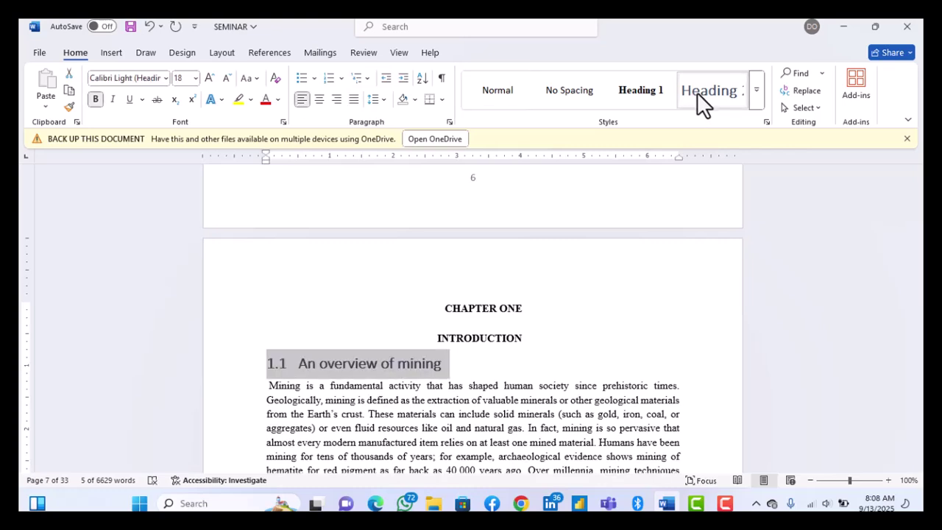
right_click(699, 103)
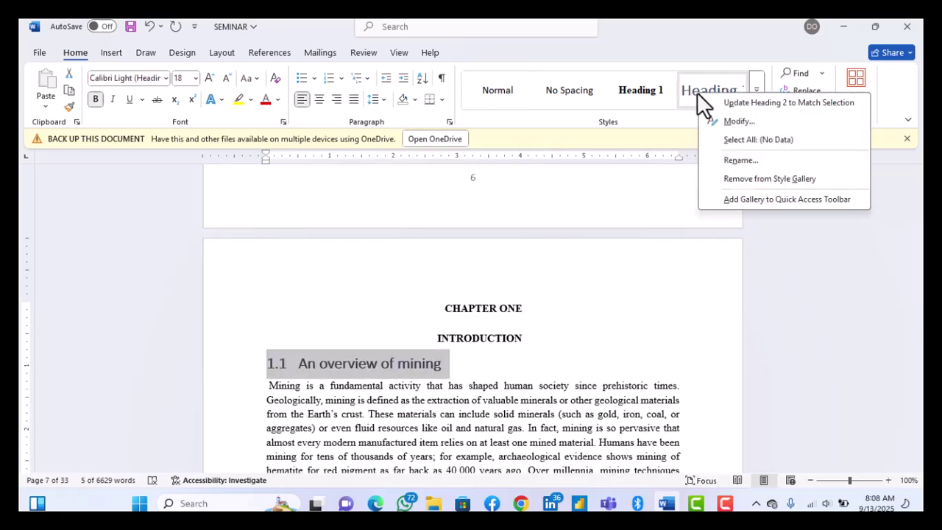
left_click(729, 121)
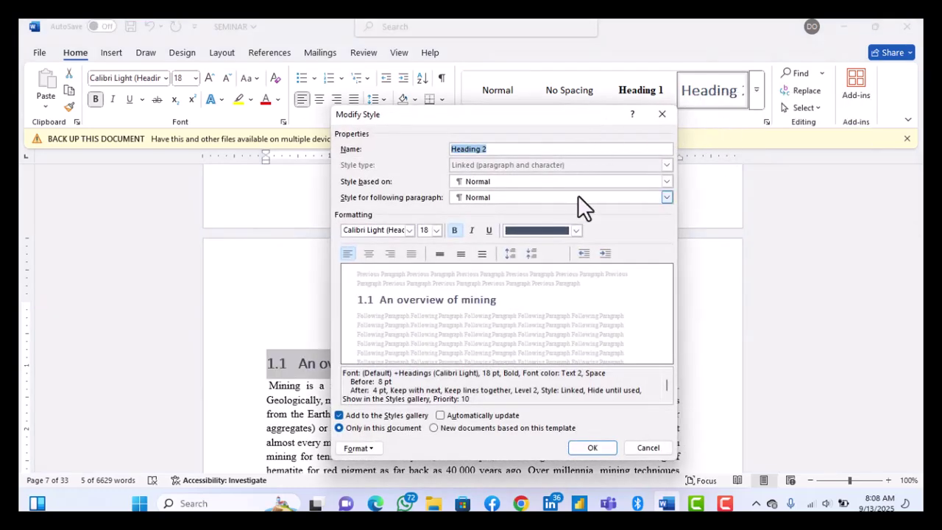
Modify Heading 2 to Times New Roman, 12 pt, Automatic colour.
left_click(576, 231)
left_click(557, 249)
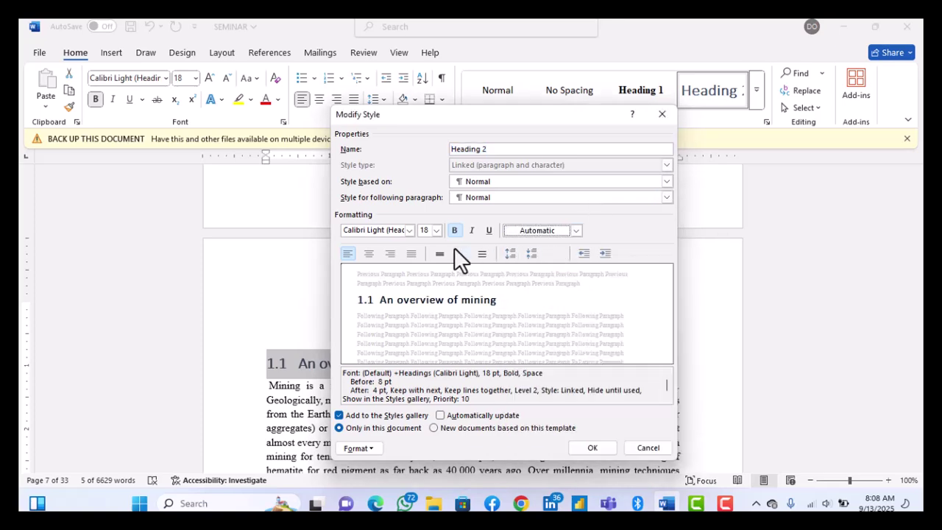
left_click(436, 230)
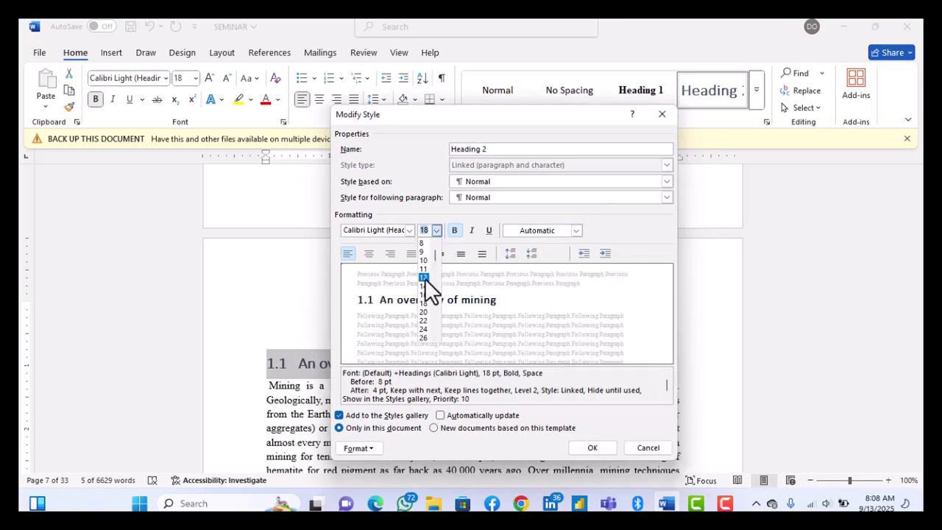
left_click(429, 276)
left_click(410, 231)
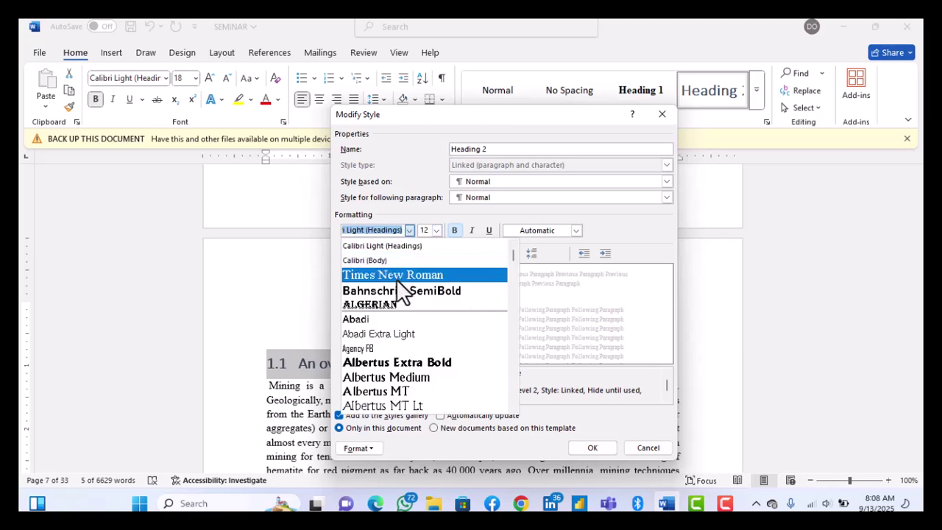
left_click(401, 276)
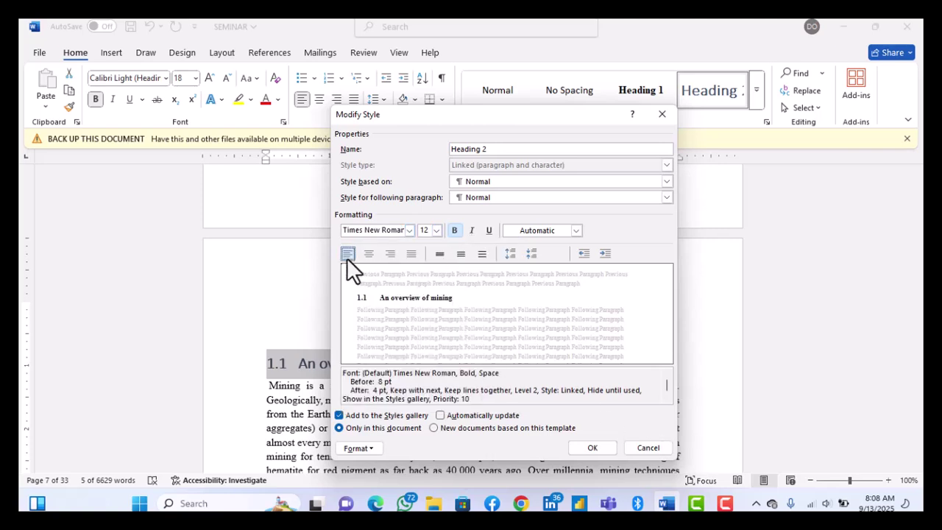
left_click(599, 449)
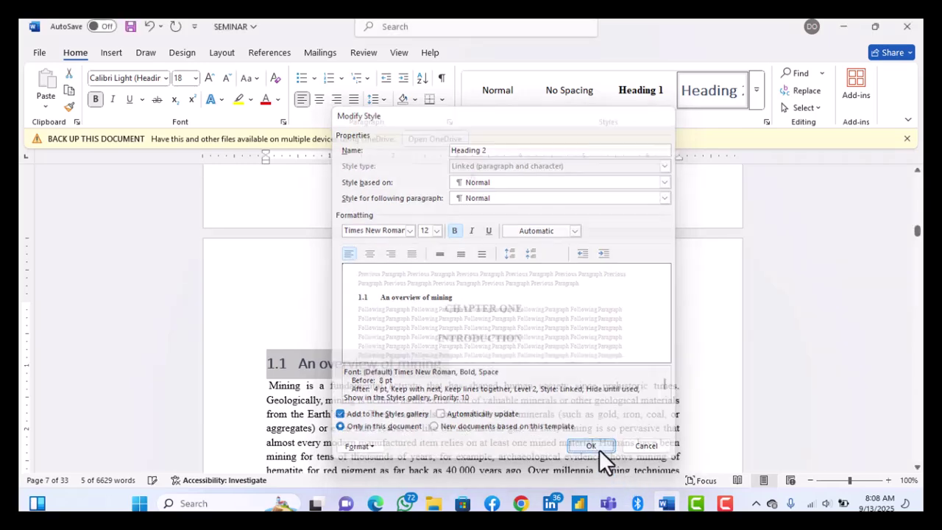
Apply Heading 2 to 1.2 Aims and Objectives, 1.3 History of Mining and 1.4 Phases of Mining.
scroll(316, 409, "down", 15)
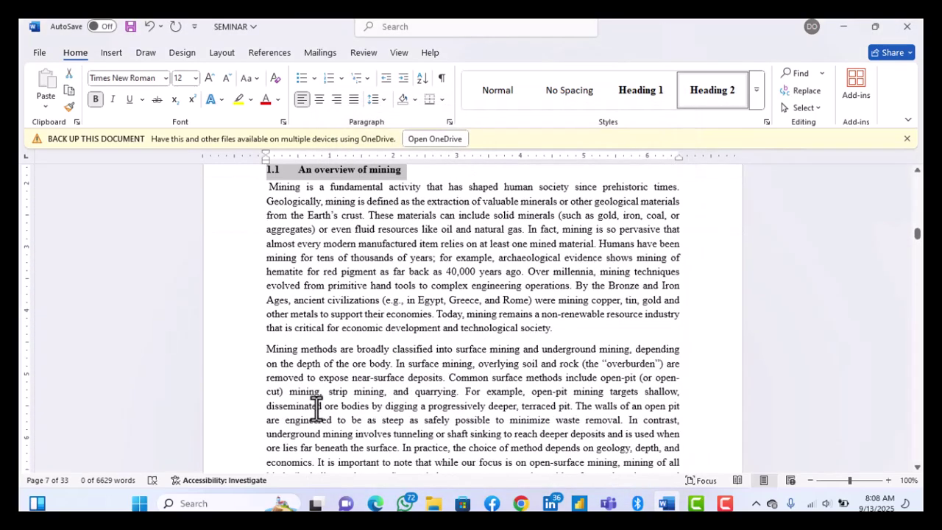
scroll(317, 408, "down", 4)
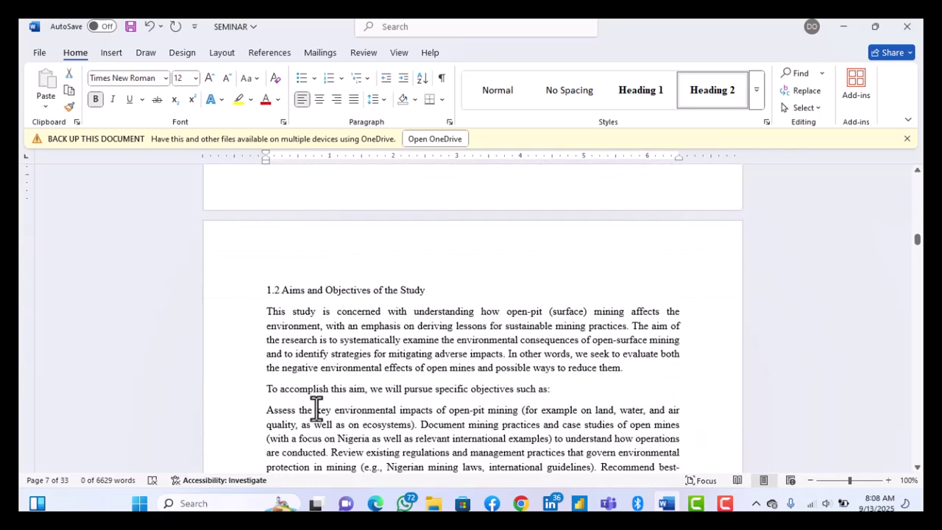
left_click_drag(437, 267, 257, 259)
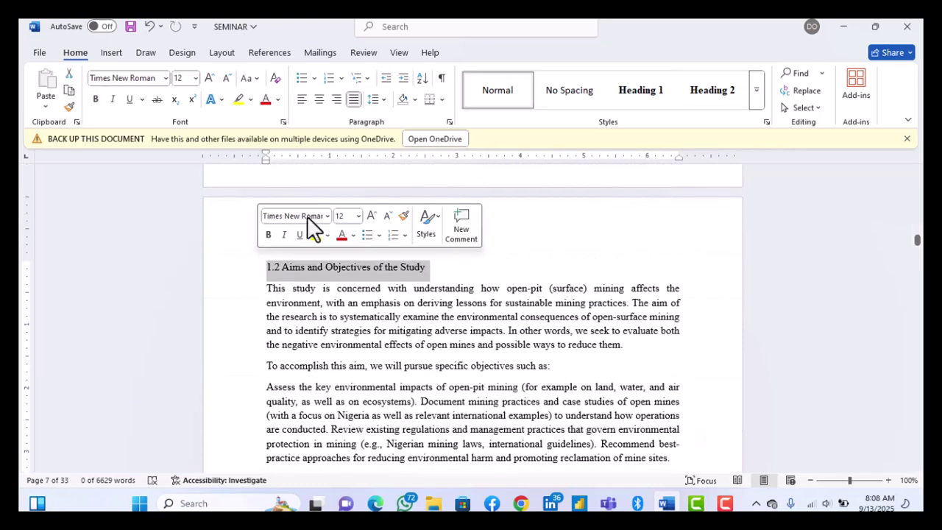
left_click(708, 89)
scroll(398, 309, "down", 5)
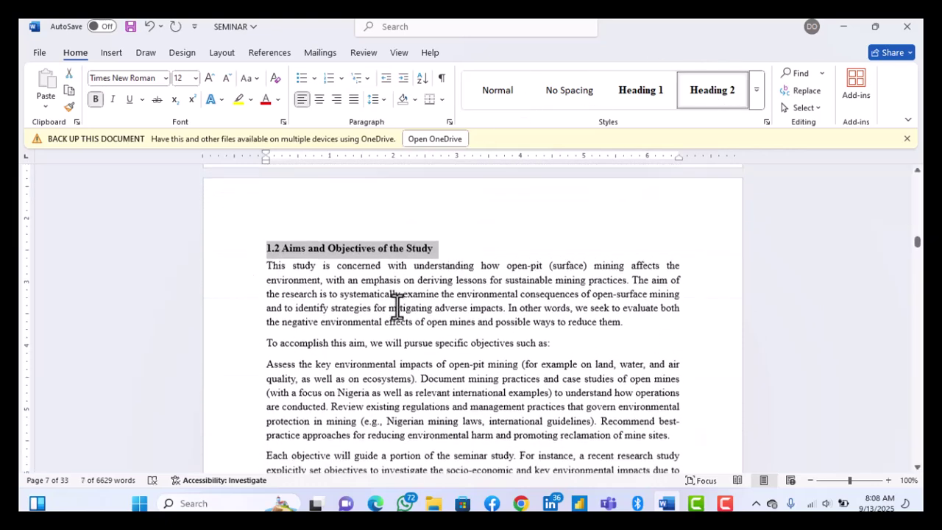
left_click_drag(333, 382, 246, 384)
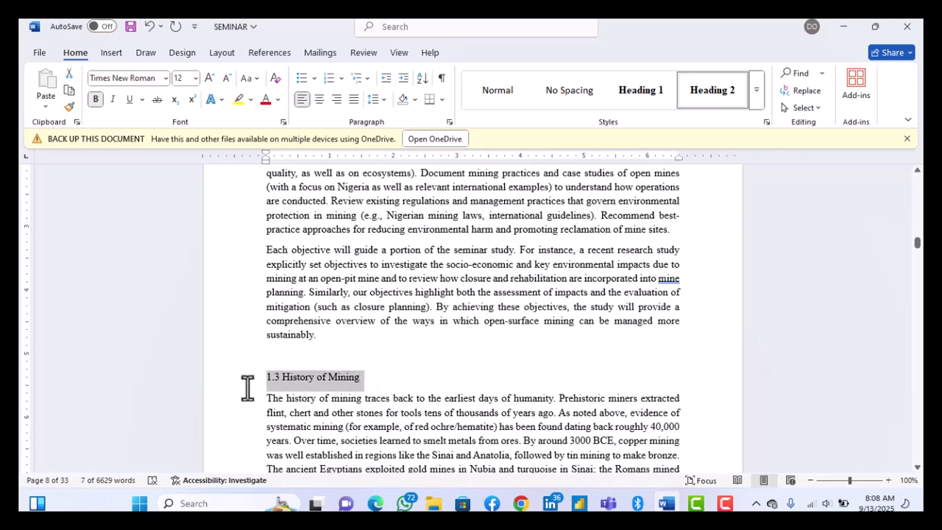
left_click(691, 95)
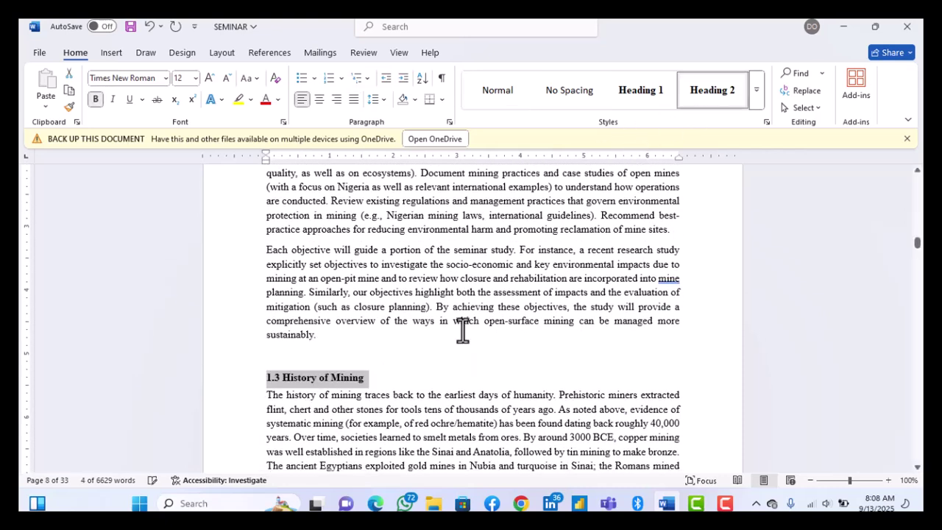
scroll(462, 324, "down", 7)
scroll(464, 335, "down", 9)
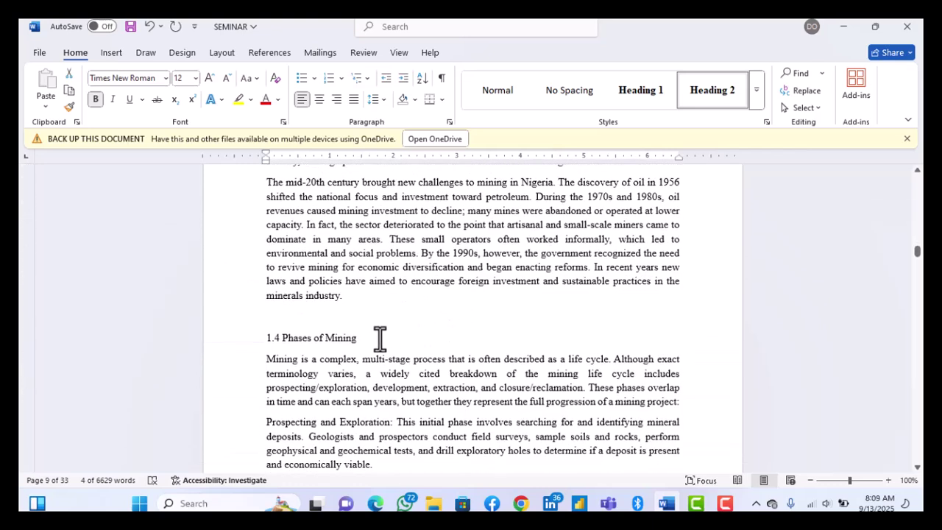
left_click_drag(381, 339, 246, 347)
left_click(695, 88)
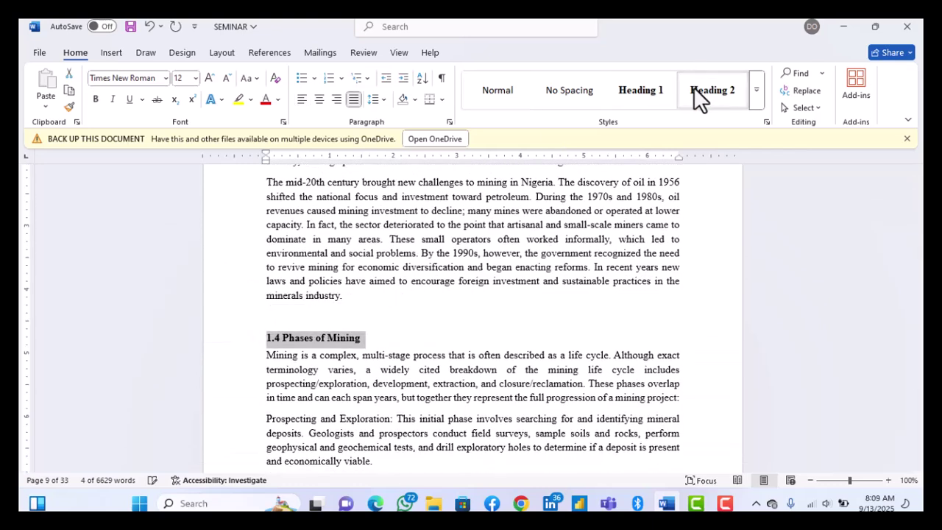
scroll(336, 388, "down", 10)
scroll(336, 389, "down", 9)
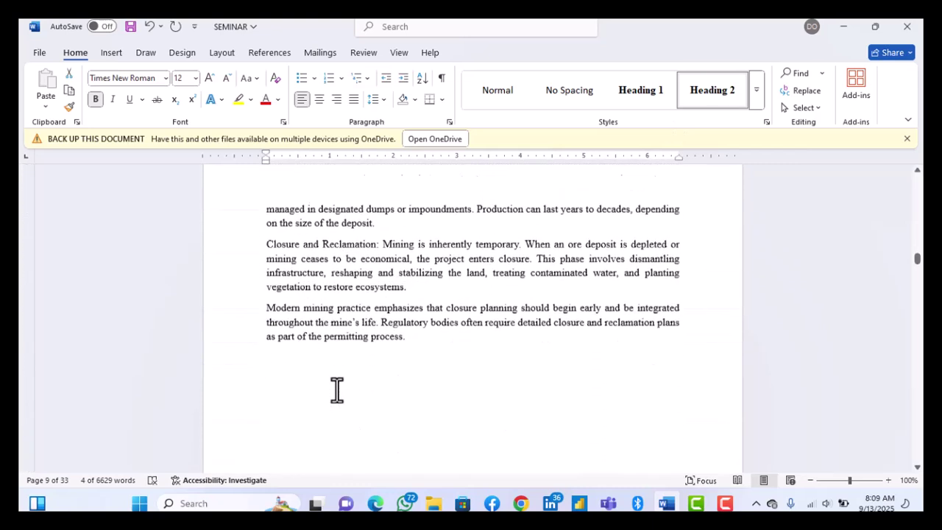
scroll(336, 389, "down", 1)
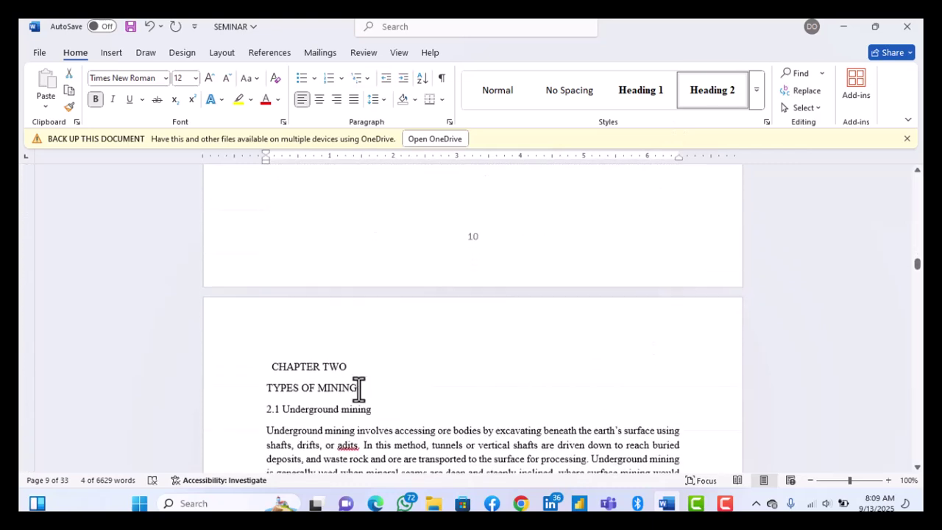
Make the CHAPTER TWO / TYPES OF MINING title lines a Heading 1.
left_click_drag(359, 388, 263, 352)
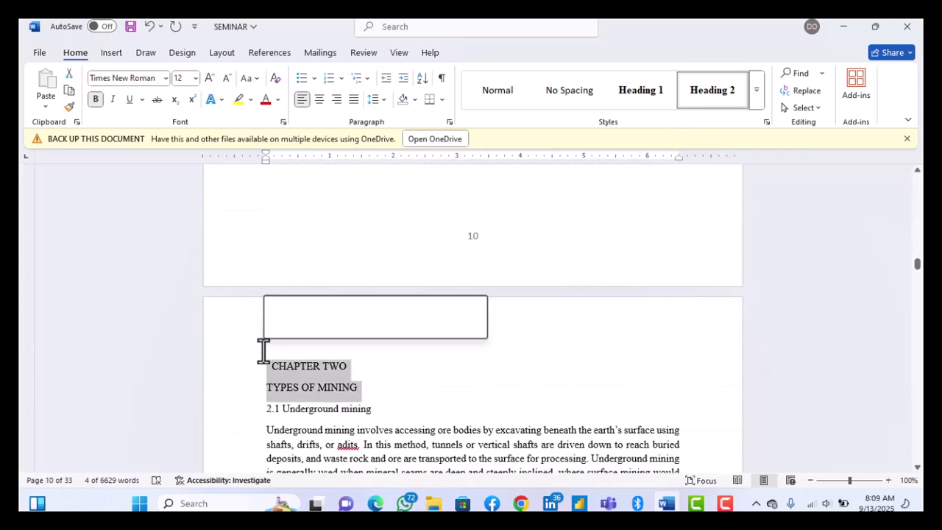
left_click(641, 91)
scroll(486, 317, "down", 2)
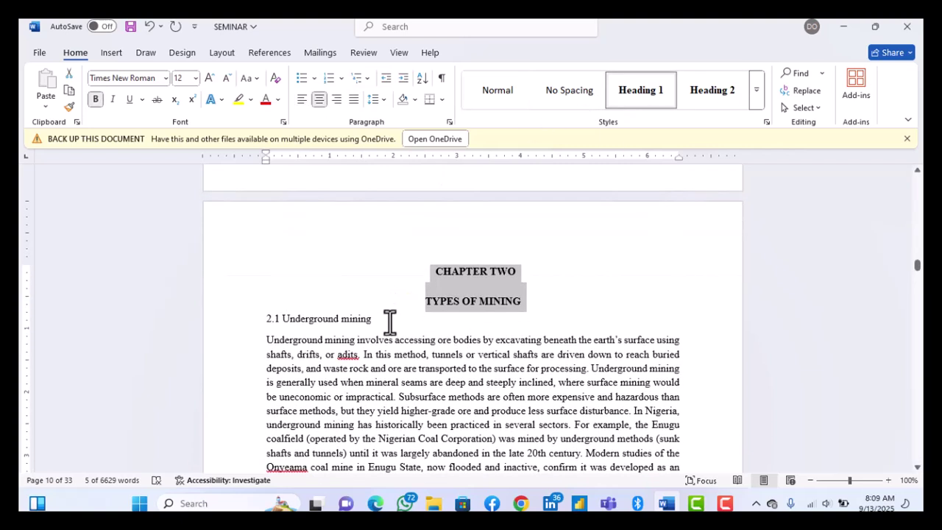
left_click(250, 312, "shift")
left_click(506, 300)
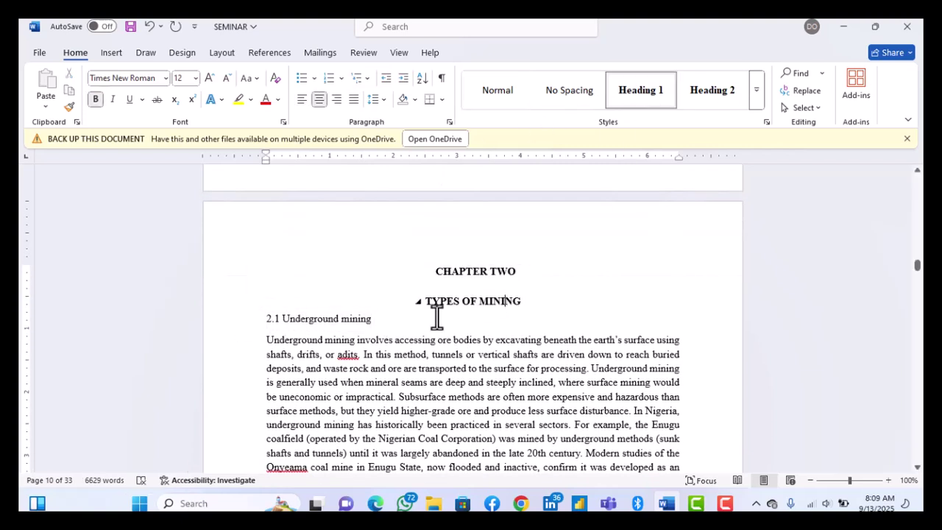
Apply Heading 2 to 2.1 Underground mining and 2.2 Open pit mining.
left_click(237, 330)
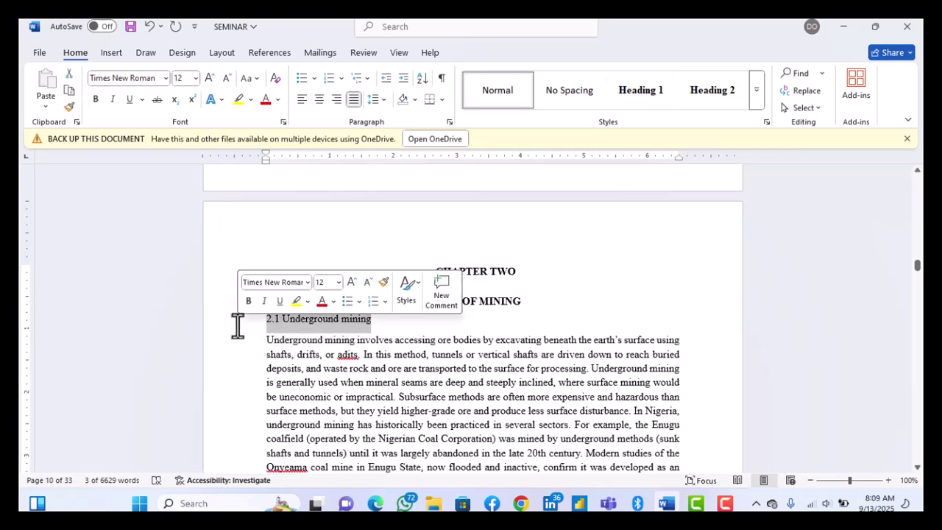
left_click(694, 94)
scroll(483, 250, "down", 3)
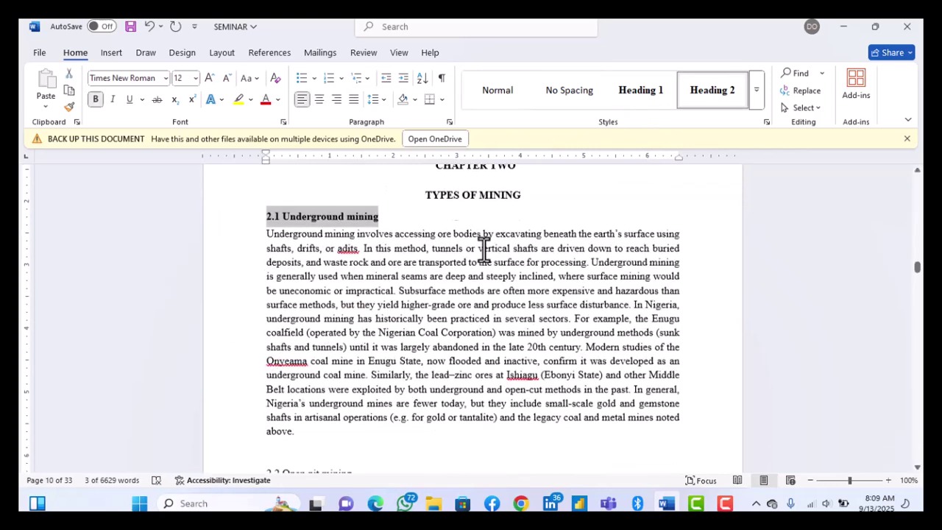
scroll(484, 250, "down", 5)
left_click(252, 278)
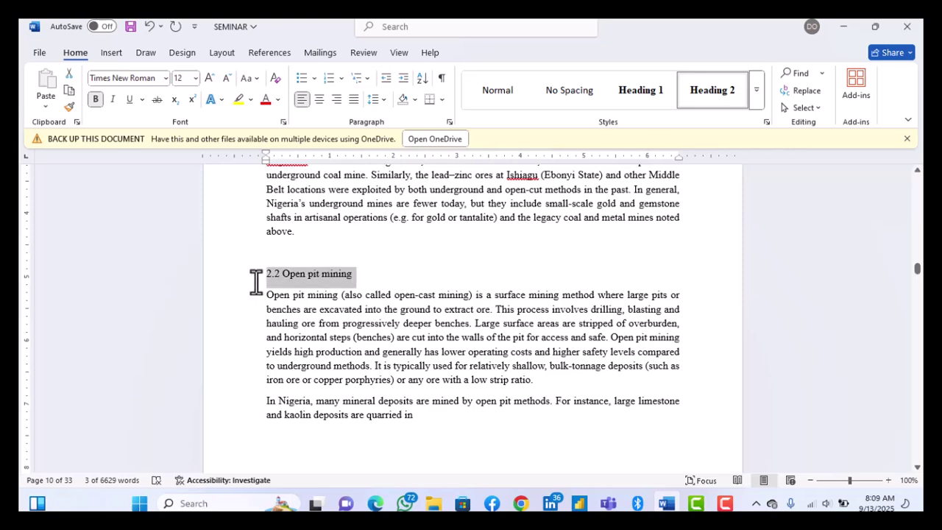
left_click(725, 94)
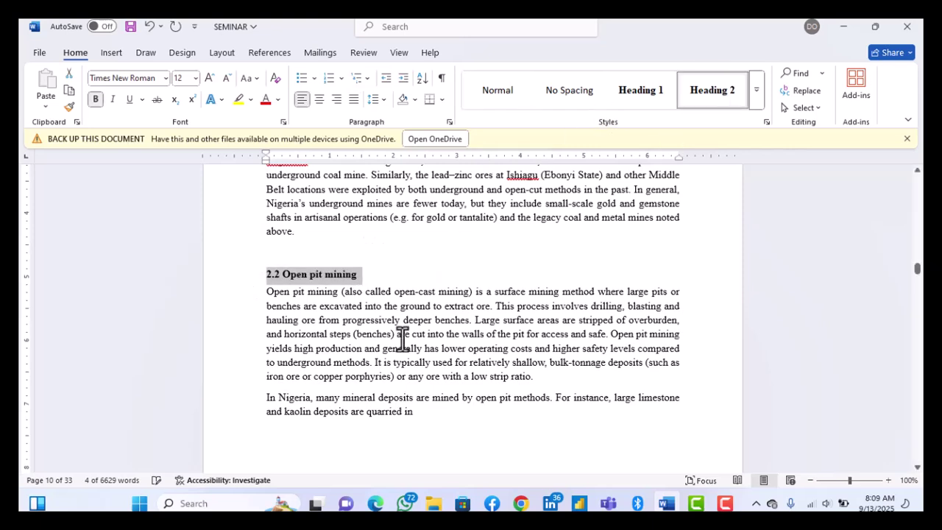
scroll(403, 338, "down", 10)
scroll(403, 339, "down", 1)
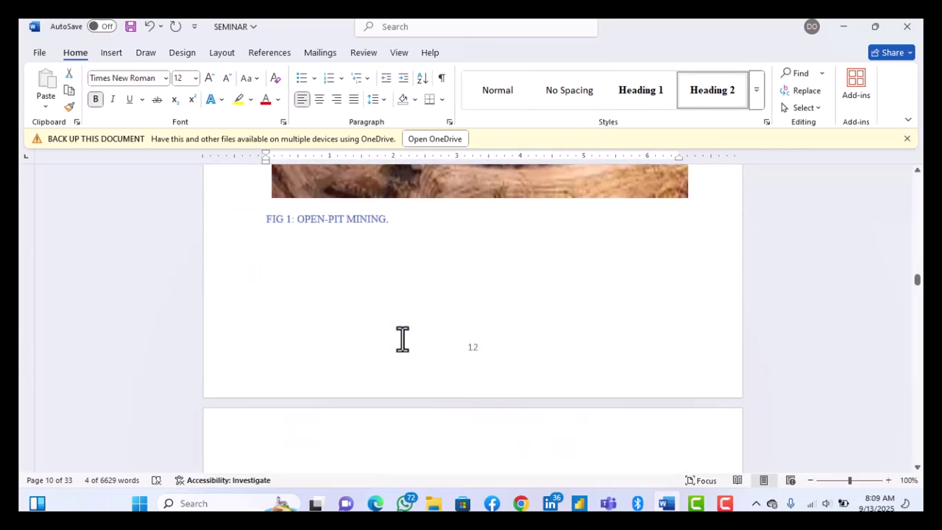
scroll(442, 295, "down", 10)
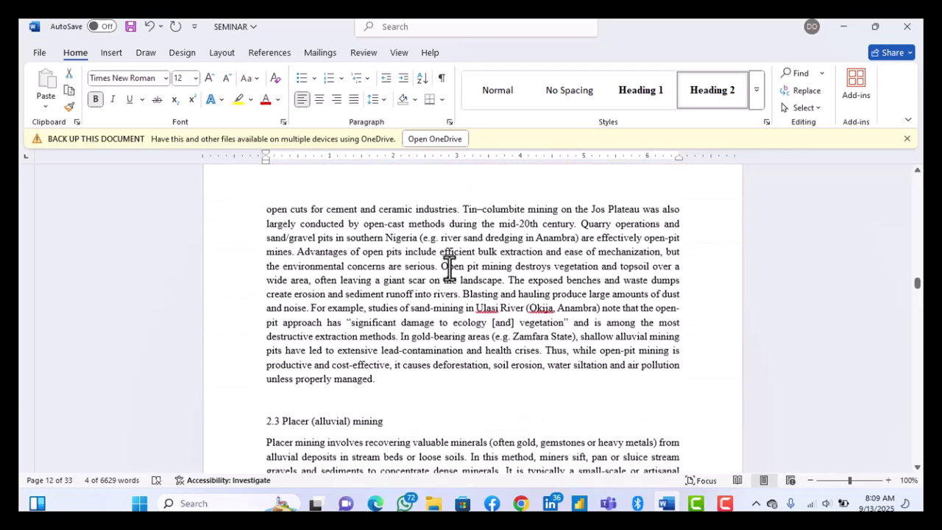
scroll(449, 267, "down", 1)
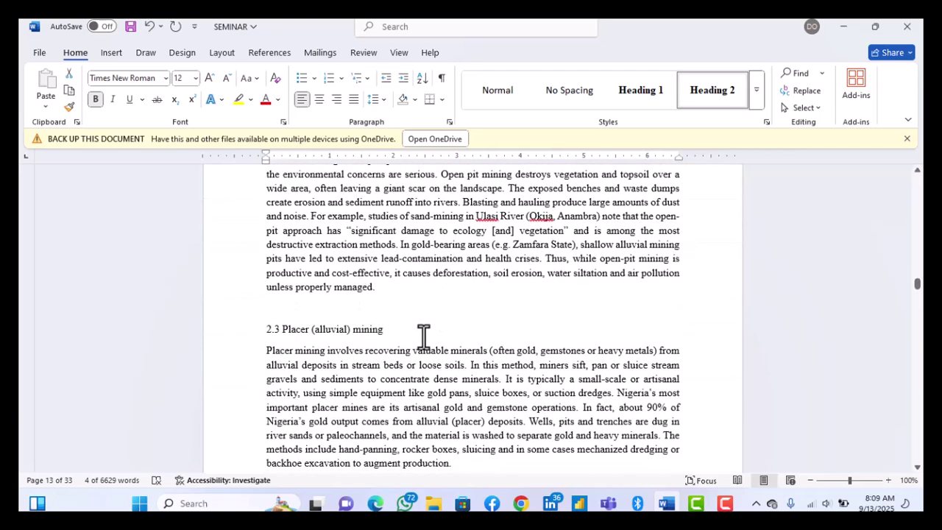
Apply Heading 2 to 2.3 Placer (alluvial) mining, 2.4 Strip mining and 2.5 Quarrying.
left_click(269, 308)
left_click_drag(411, 324, 266, 331)
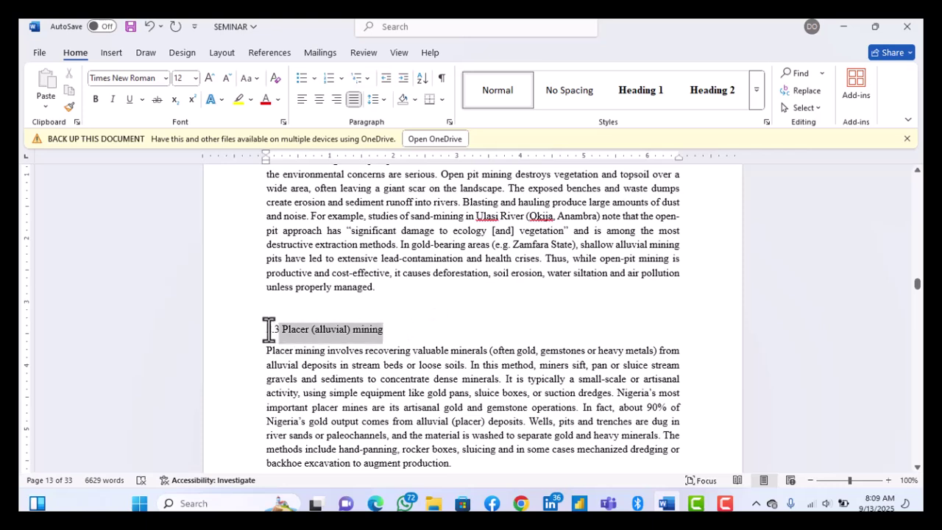
left_click(708, 89)
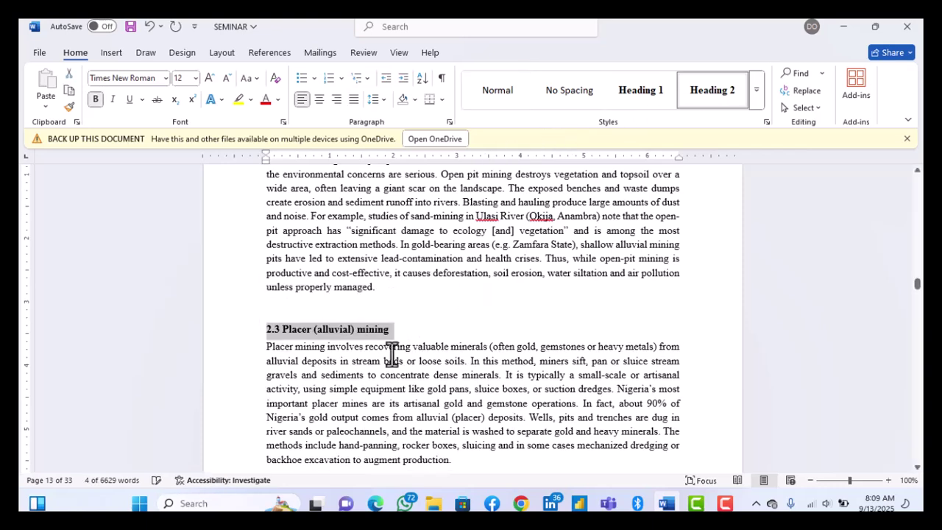
scroll(390, 353, "down", 8)
scroll(397, 365, "down", 1)
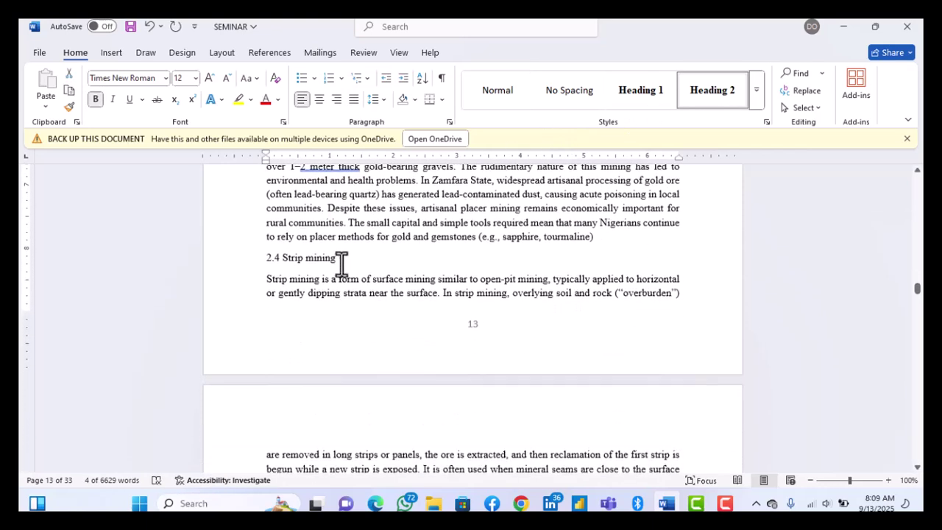
left_click_drag(337, 258, 255, 262)
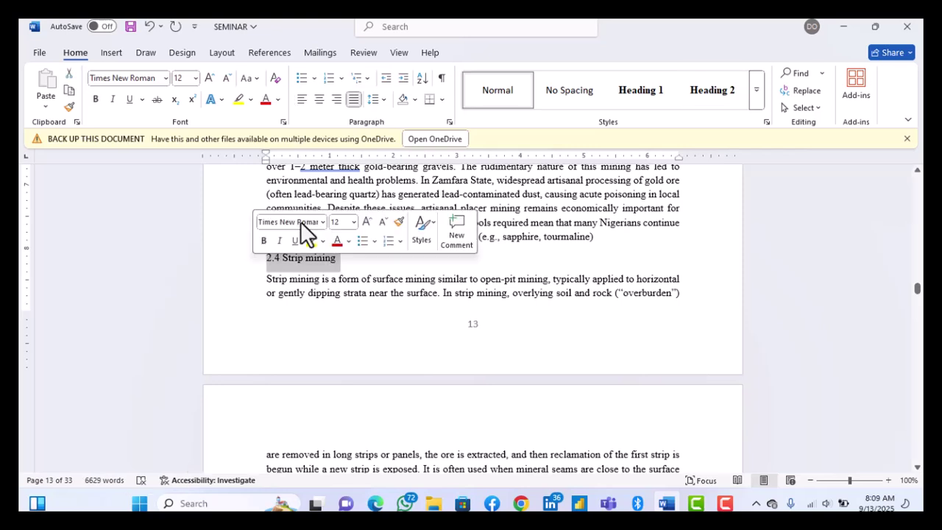
left_click(729, 97)
scroll(500, 320, "down", 5)
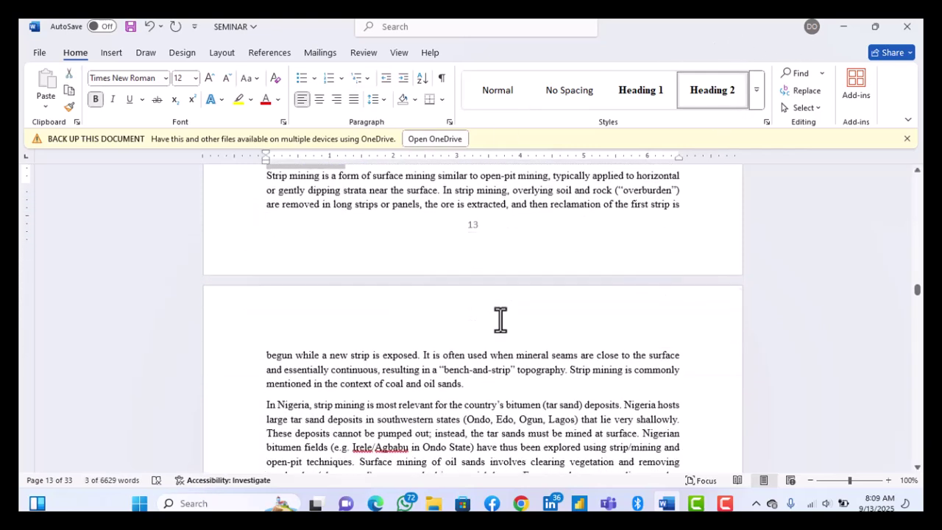
scroll(501, 320, "down", 4)
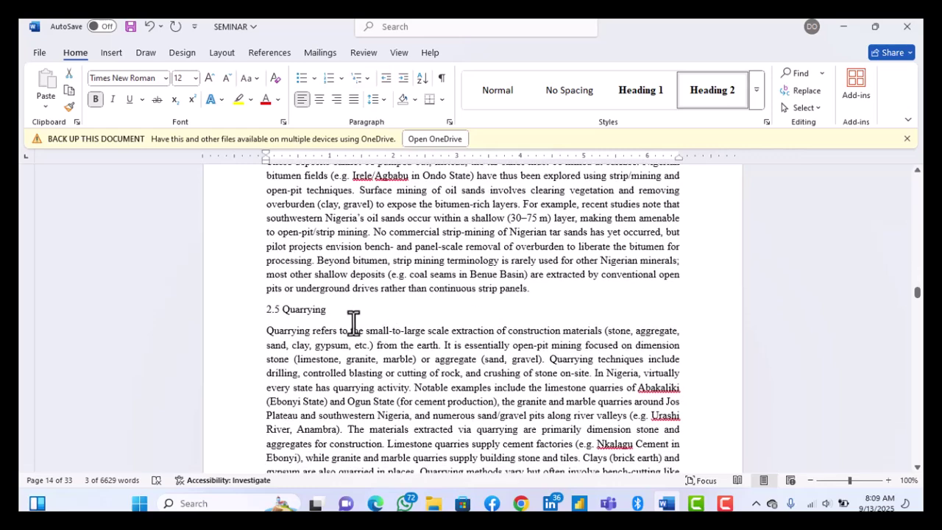
left_click_drag(299, 310, 263, 307)
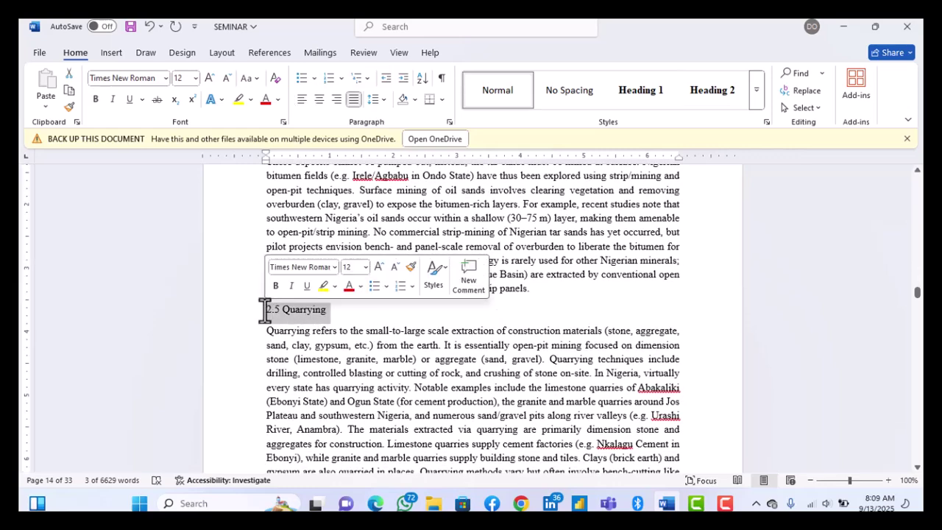
left_click(736, 103)
scroll(526, 300, "down", 8)
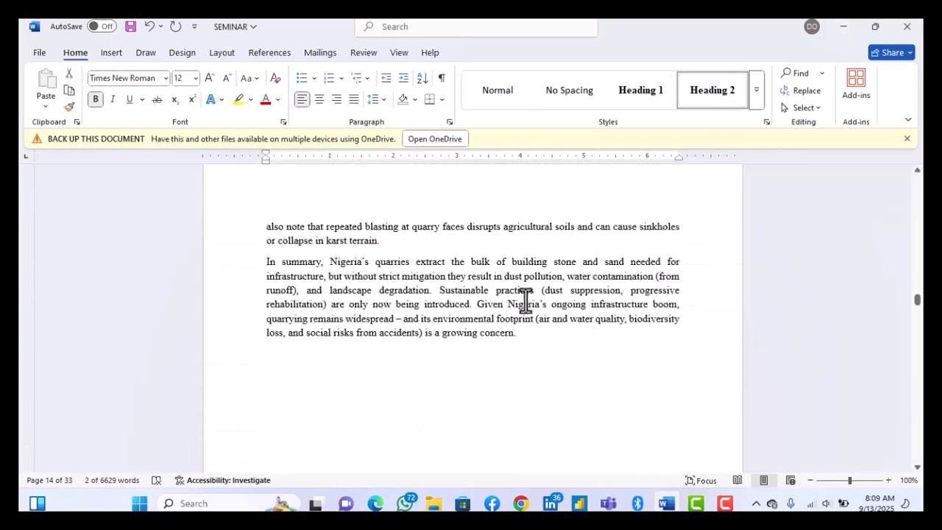
scroll(525, 300, "down", 20)
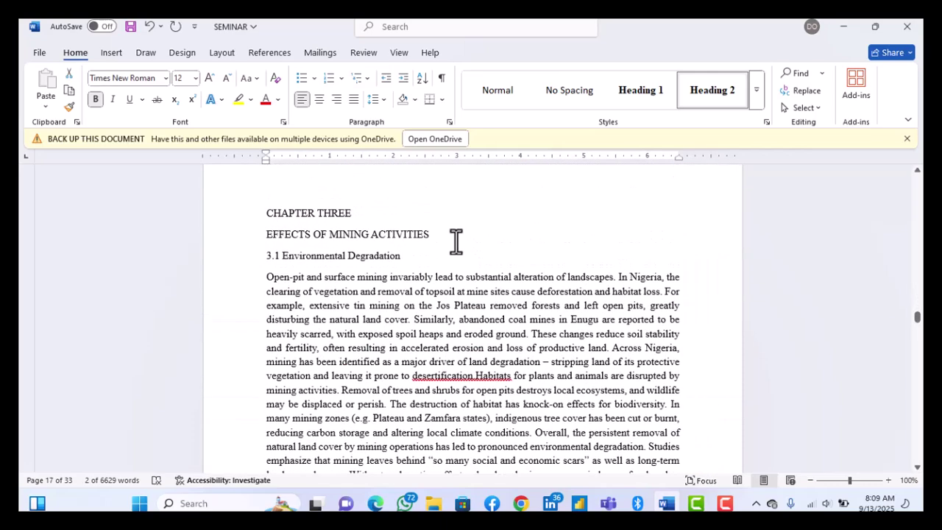
Make the CHAPTER THREE title Heading 1 and 3.1 Environmental Degradation Heading 2.
left_click_drag(456, 242, 283, 208)
left_click(640, 90)
left_click_drag(443, 269, 248, 281)
left_click(696, 103)
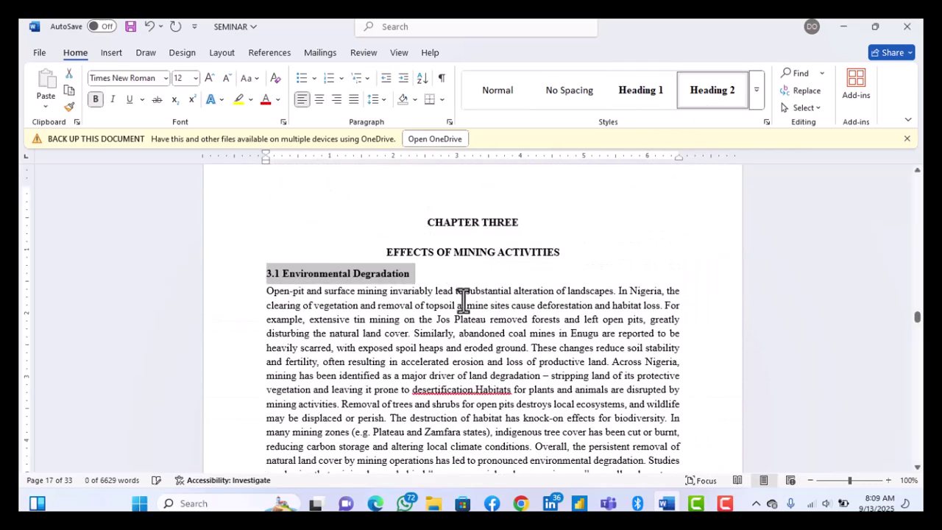
Apply Heading 2 to 3.2 Water and Air Pollution and 3.3 Soil Contamination.
scroll(463, 294, "down", 10)
left_click_drag(398, 170, 268, 170)
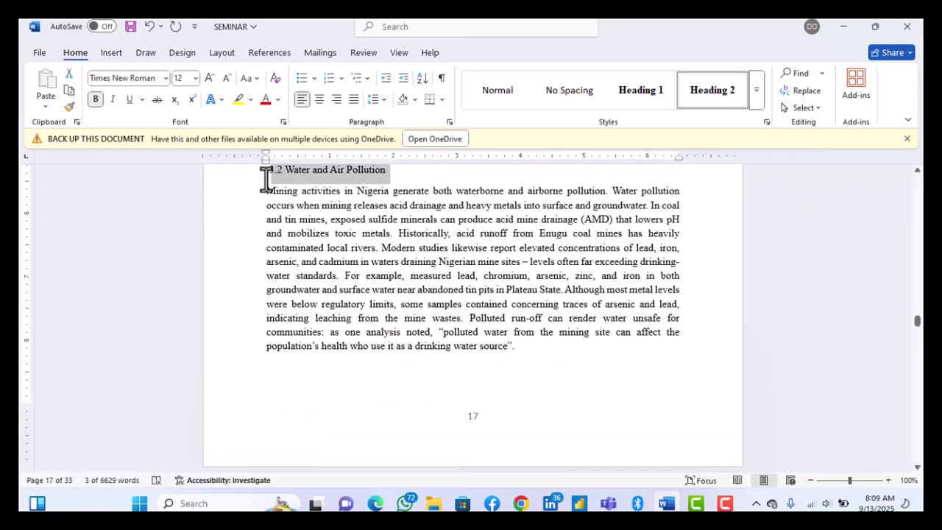
left_click(696, 90)
scroll(556, 266, "down", 1)
scroll(556, 266, "down", 20)
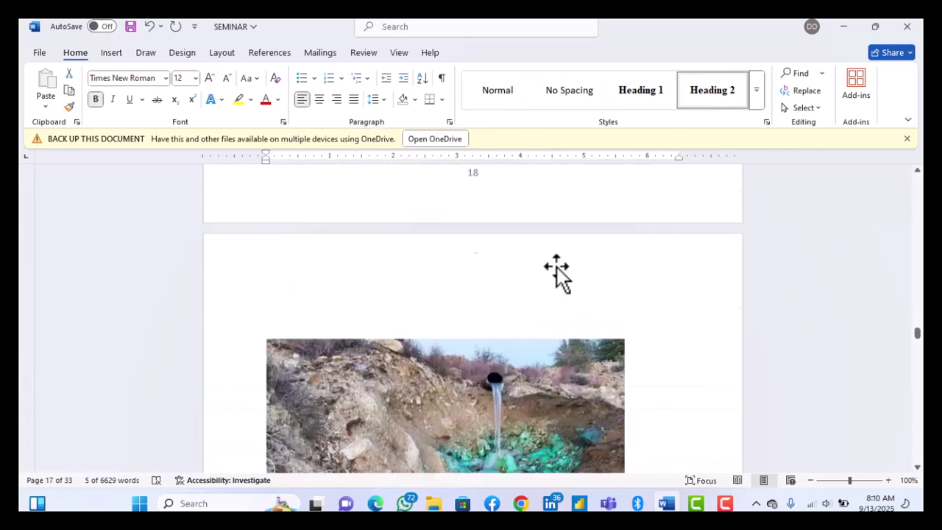
scroll(556, 267, "down", 3)
scroll(442, 221, "up", 1)
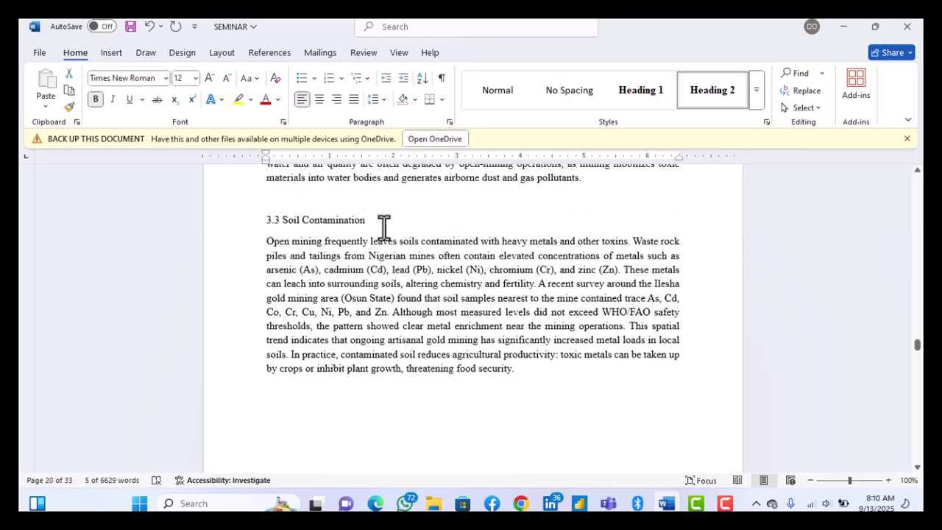
left_click_drag(397, 218, 373, 202)
left_click_drag(267, 197, 267, 197)
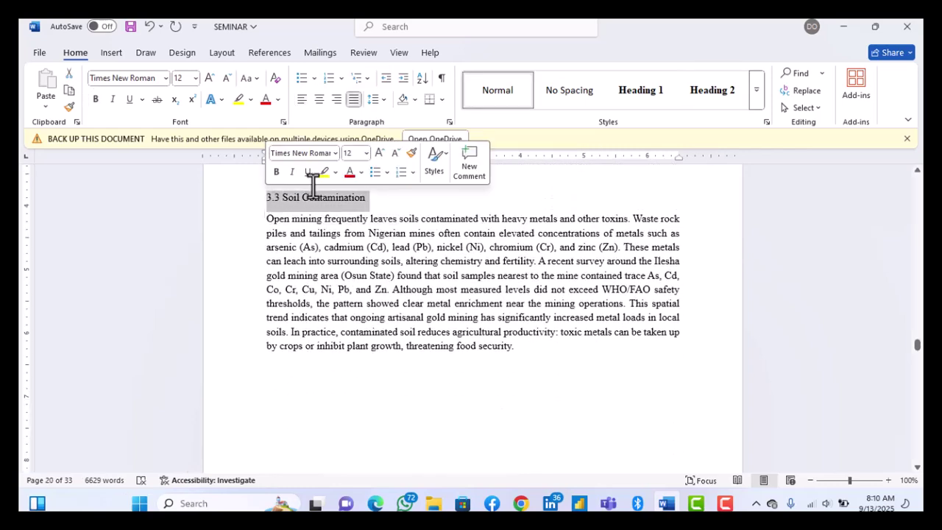
left_click(712, 90)
Apply Heading 2 to 3.4 Impact on Surface and Groundwater.
scroll(553, 265, "down", 10)
scroll(553, 265, "down", 20)
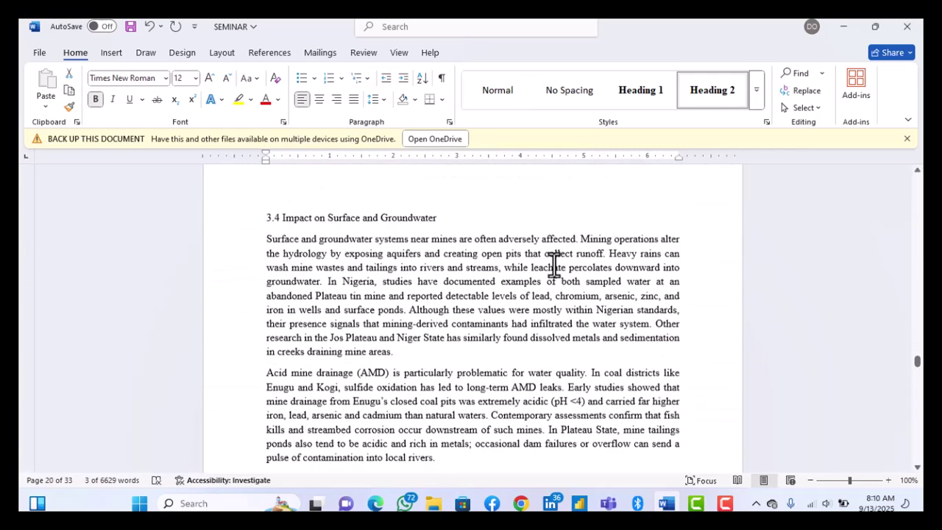
scroll(449, 256, "up", 1)
left_click(711, 90)
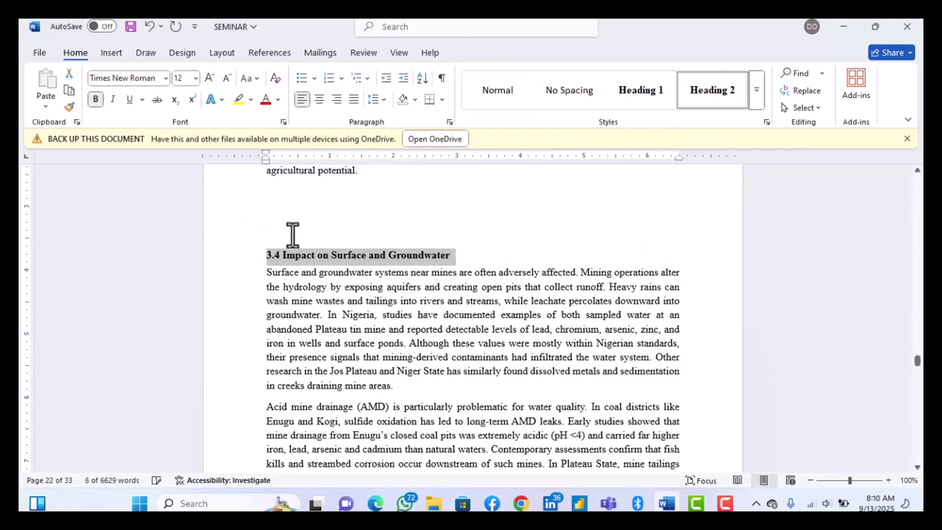
left_click(298, 230)
scroll(301, 228, "down", 2)
scroll(300, 227, "down", 5)
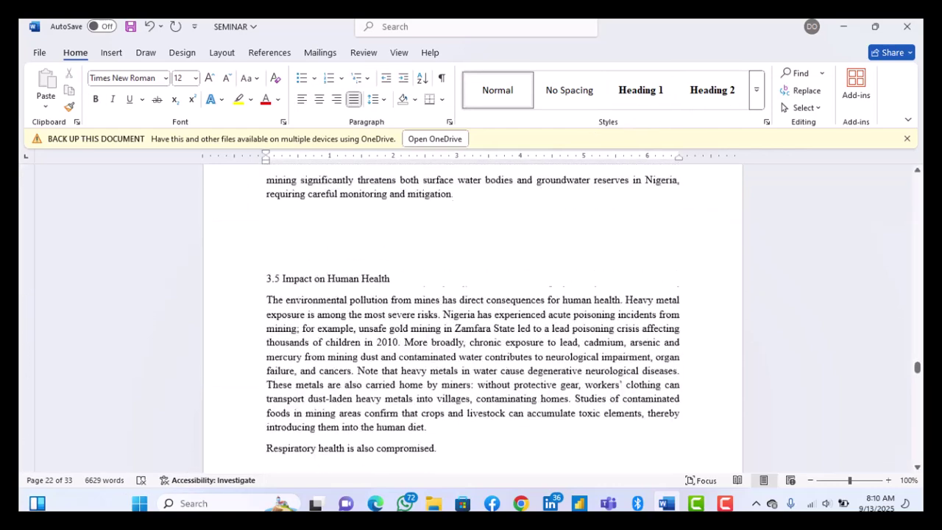
scroll(410, 301, "up", 1)
Apply Heading 2 to 3.5 Impact on Human Health and 3.6 Socio-Economic Effects.
left_click_drag(410, 301, 224, 311)
left_click(706, 92)
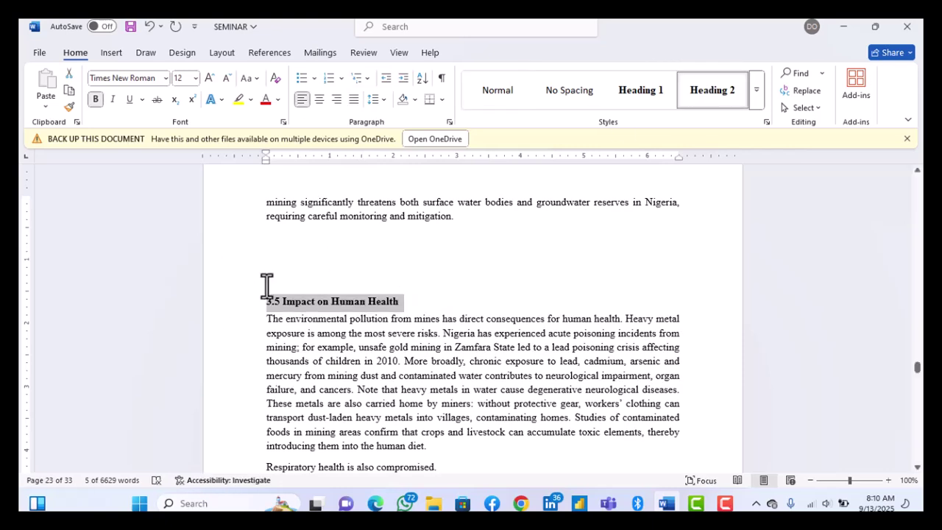
left_click(268, 285)
scroll(270, 276, "down", 4)
scroll(313, 328, "down", 12)
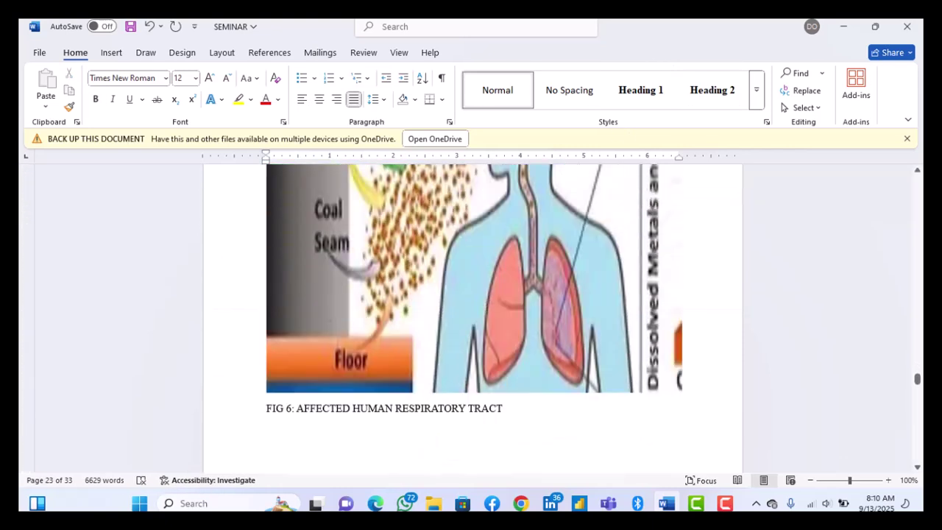
left_click_drag(387, 297, 242, 305)
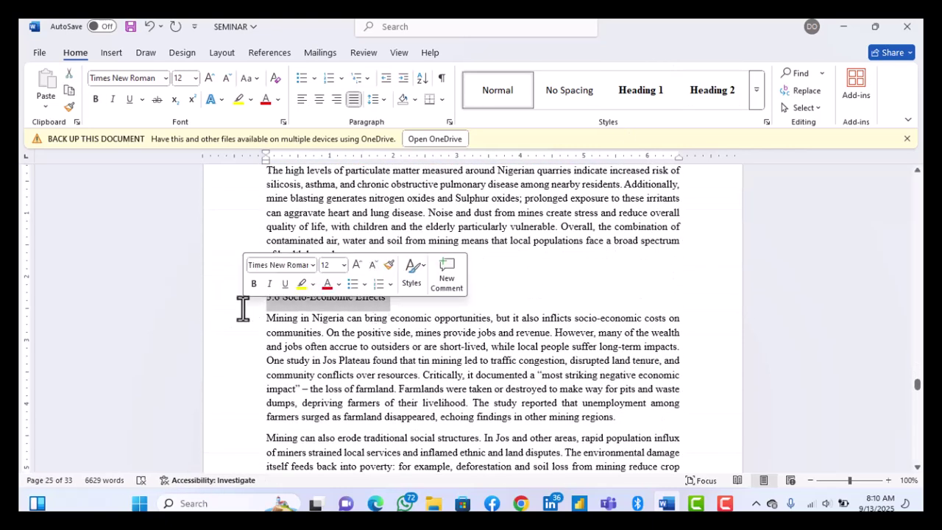
left_click(690, 93)
Apply Heading 1 to both CHAPTER FOUR title lines, including the case-study title.
scroll(549, 257, "down", 5)
scroll(549, 257, "down", 5)
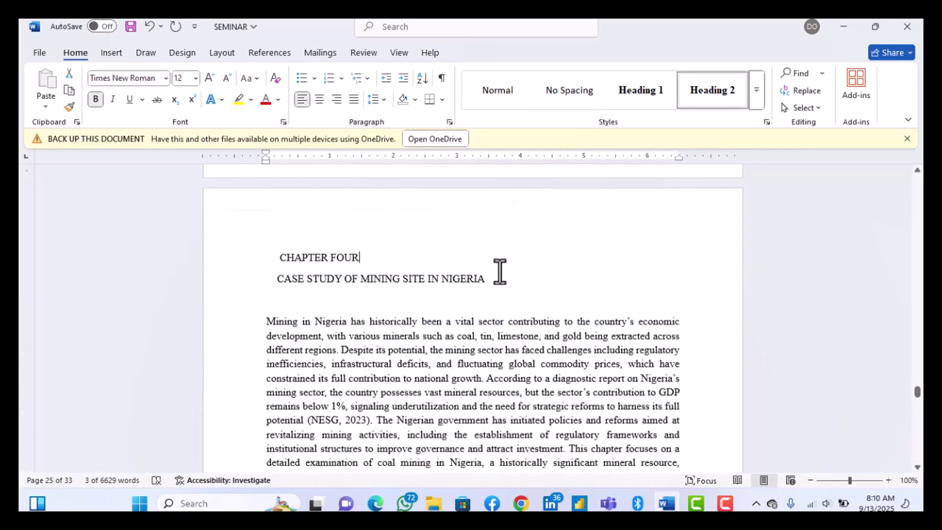
left_click(500, 265)
left_click_drag(483, 285, 206, 248)
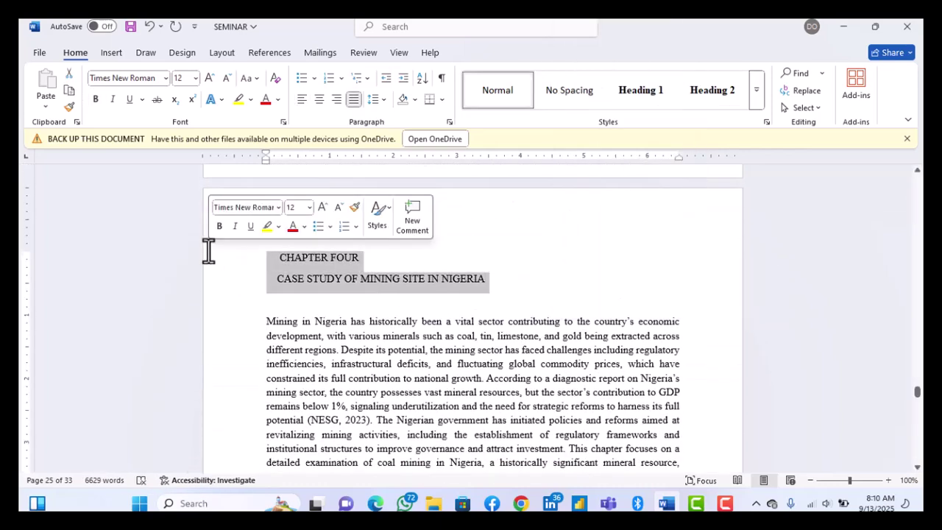
left_click(652, 96)
Make 4.1 Coal Mines Heading 2 and continue to the CHAPTER FIVE page.
scroll(359, 321, "down", 5)
left_click_drag(277, 289, 265, 296)
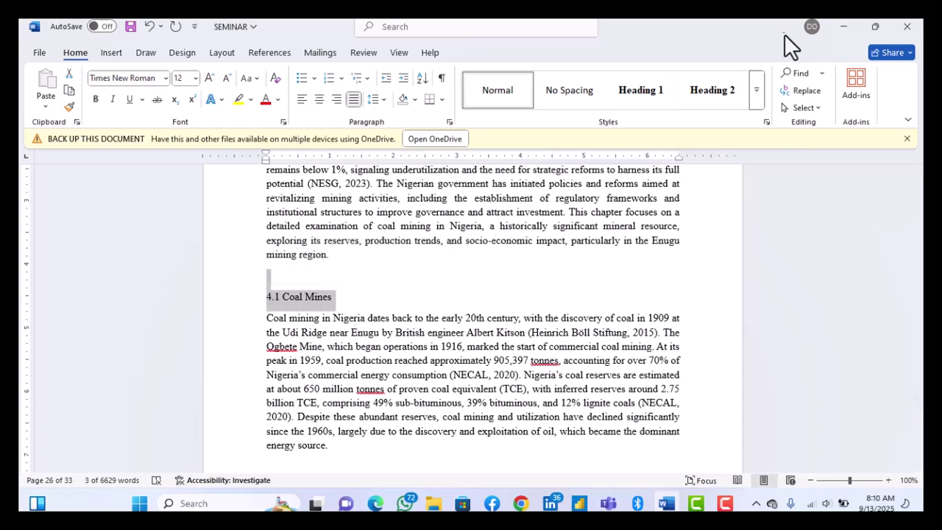
left_click(688, 103)
scroll(511, 314, "down", 8)
scroll(515, 316, "down", 15)
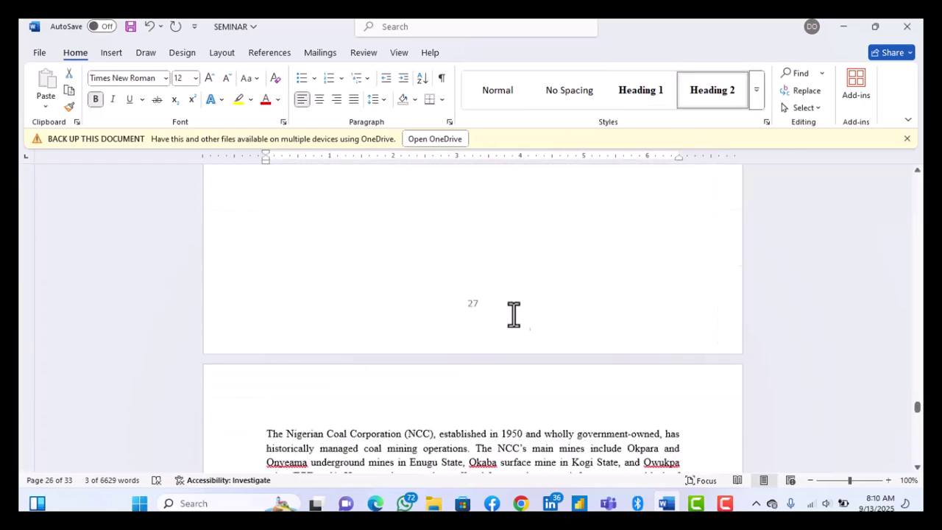
scroll(492, 286, "down", 10)
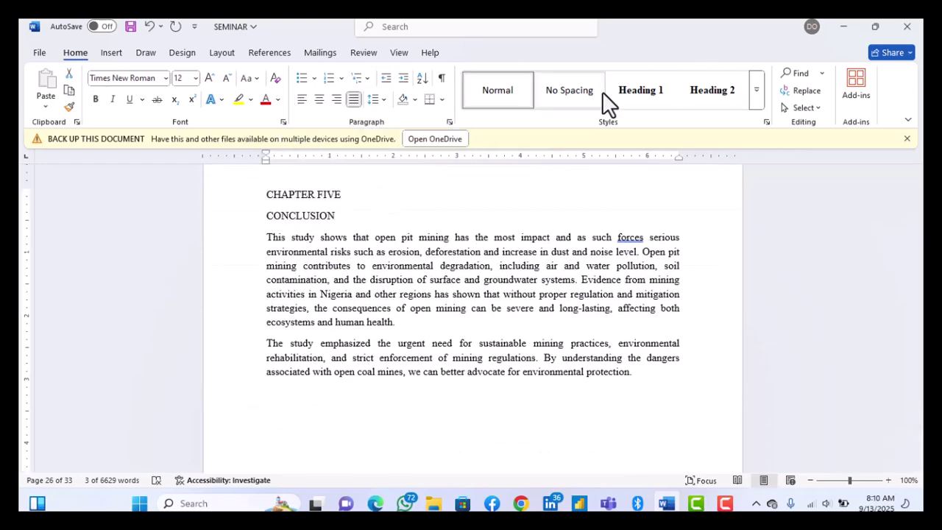
Apply Heading 1 to CHAPTER FIVE and CONCLUSION, then select the REFERENCES title line.
left_click(615, 89)
scroll(471, 208, "down", 20)
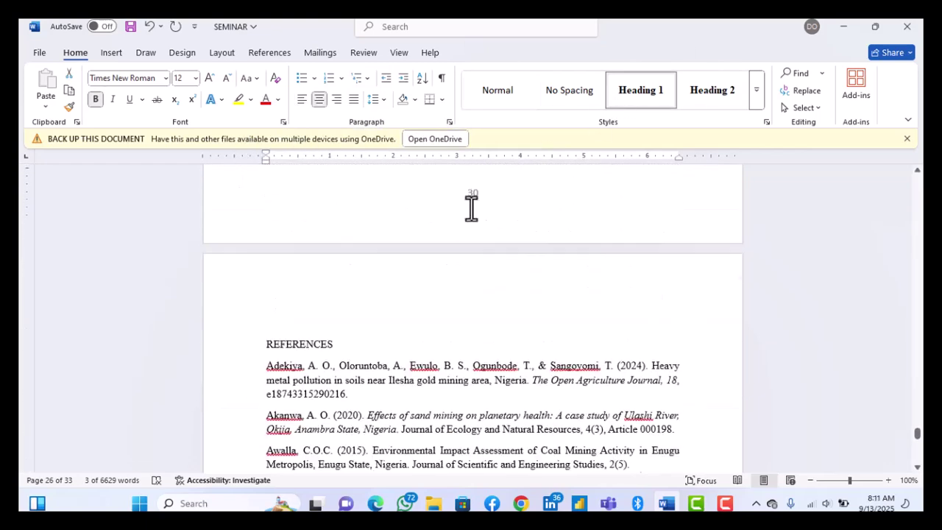
left_click(237, 246)
Return to the page 5 TABLE OF CONTENTS title and place the cursor on the blank line below it.
scroll(475, 309, "down", 15)
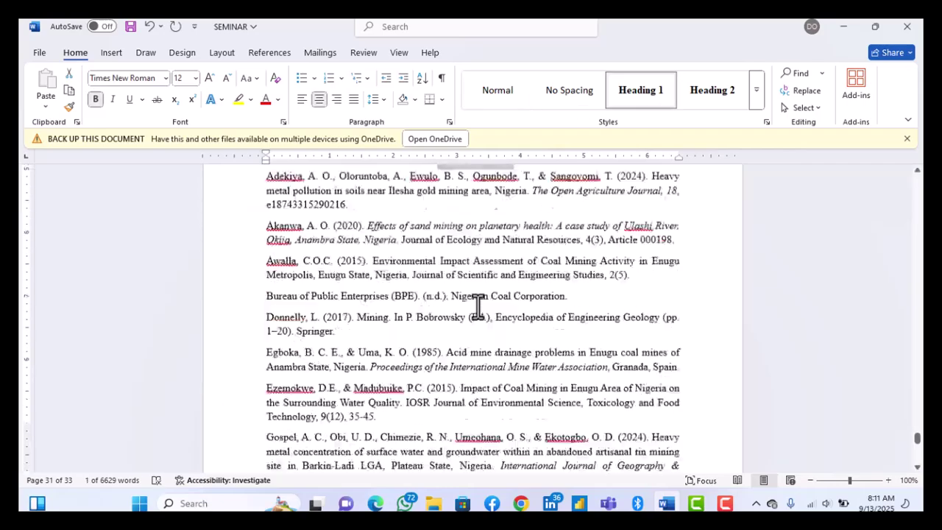
scroll(478, 305, "up", 12)
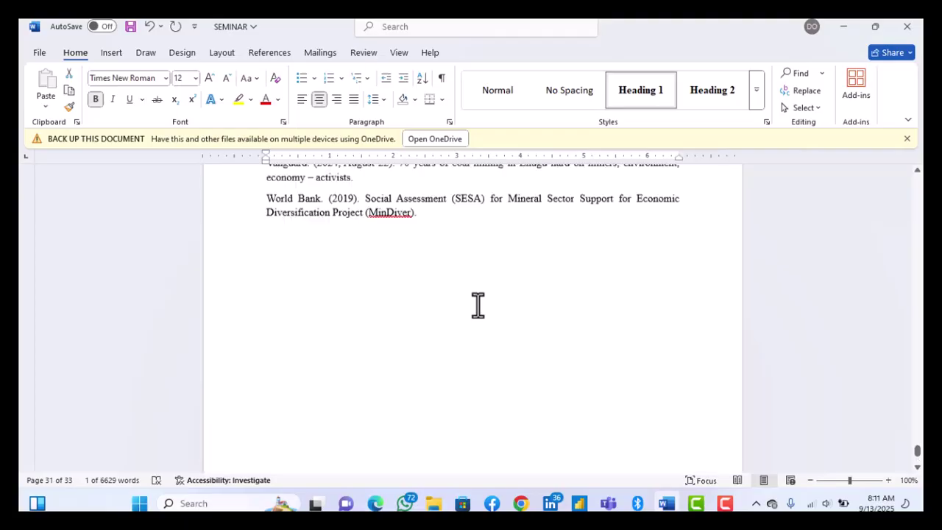
scroll(478, 306, "up", 10)
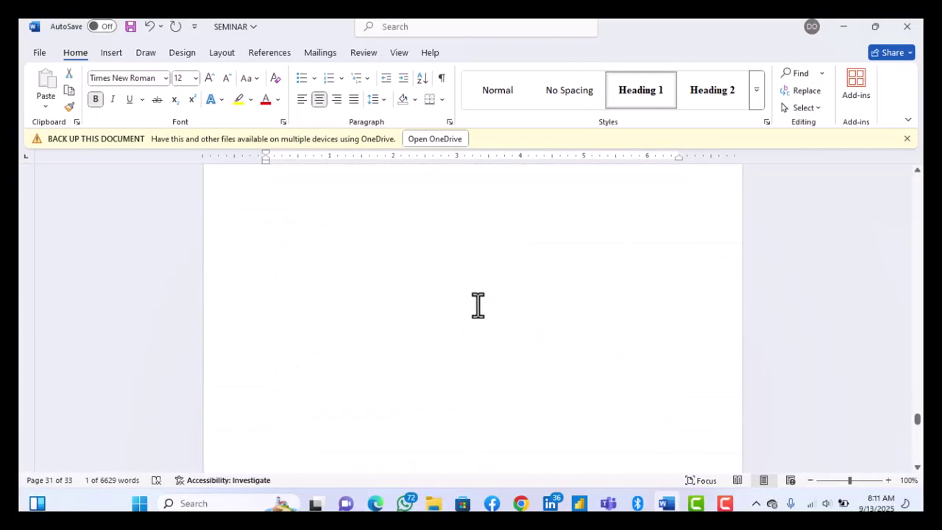
scroll(477, 306, "up", 5)
scroll(477, 305, "down", 2)
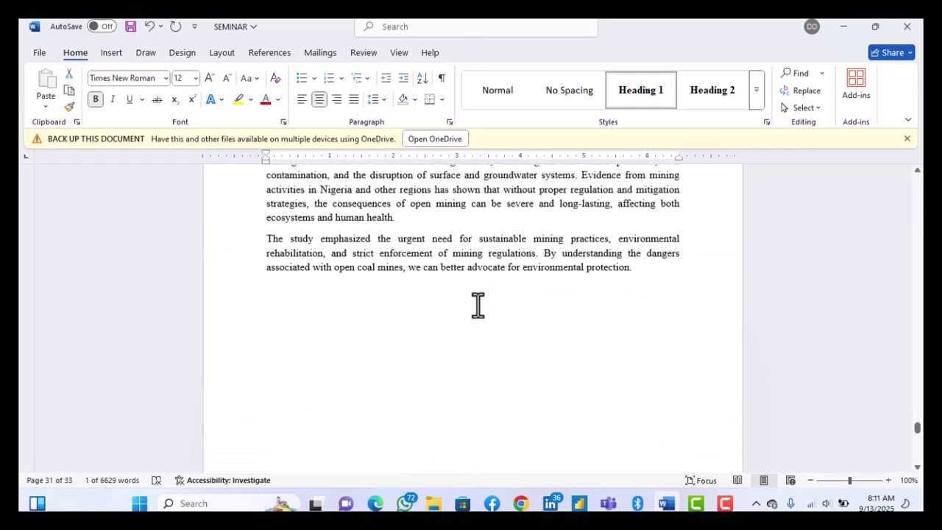
scroll(482, 309, "up", 3)
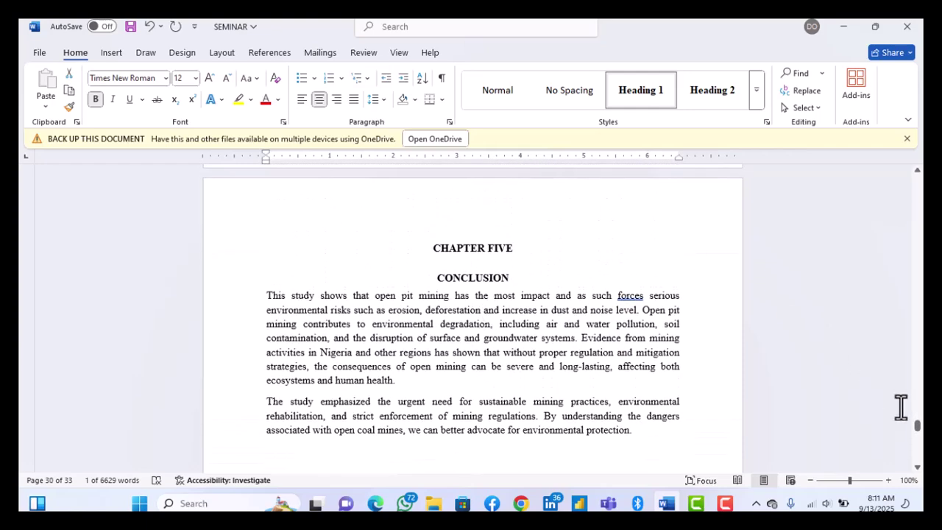
left_click_drag(918, 436, 917, 134)
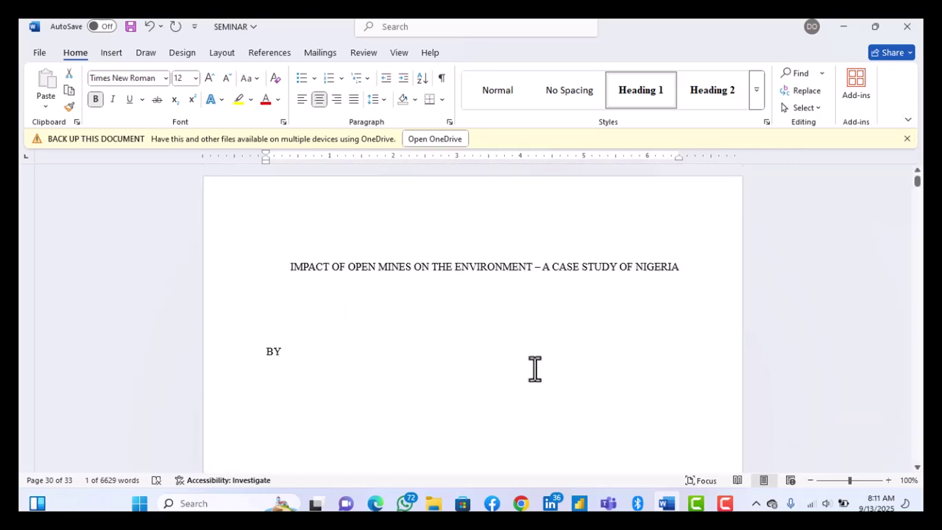
scroll(534, 368, "down", 15)
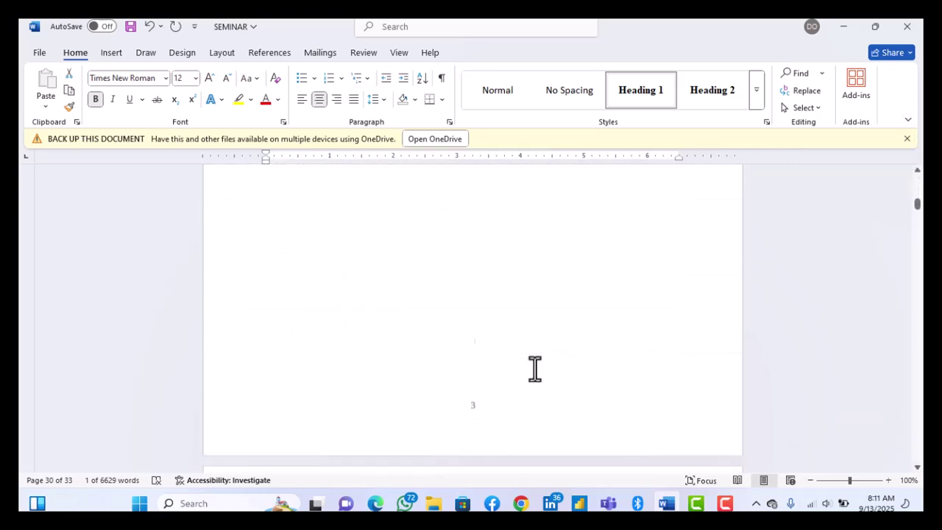
scroll(534, 369, "down", 6)
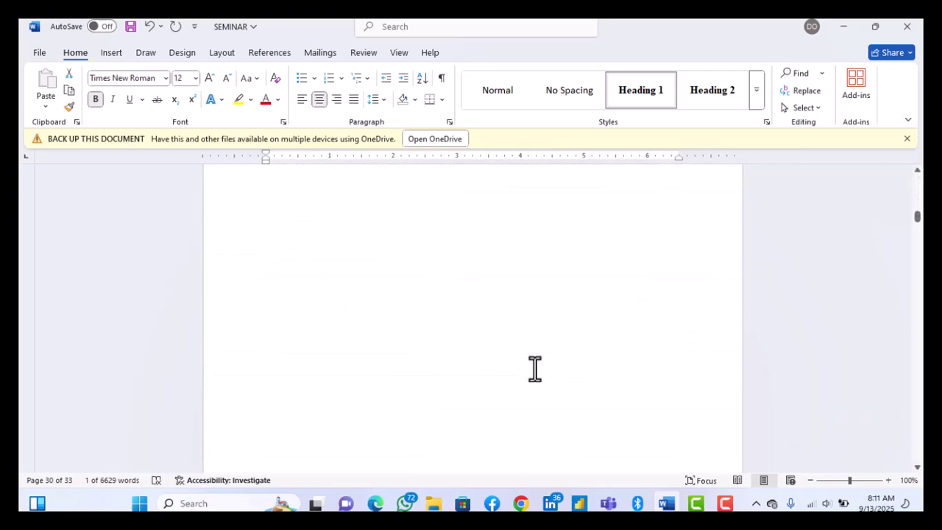
scroll(534, 368, "up", 2)
left_click(297, 360)
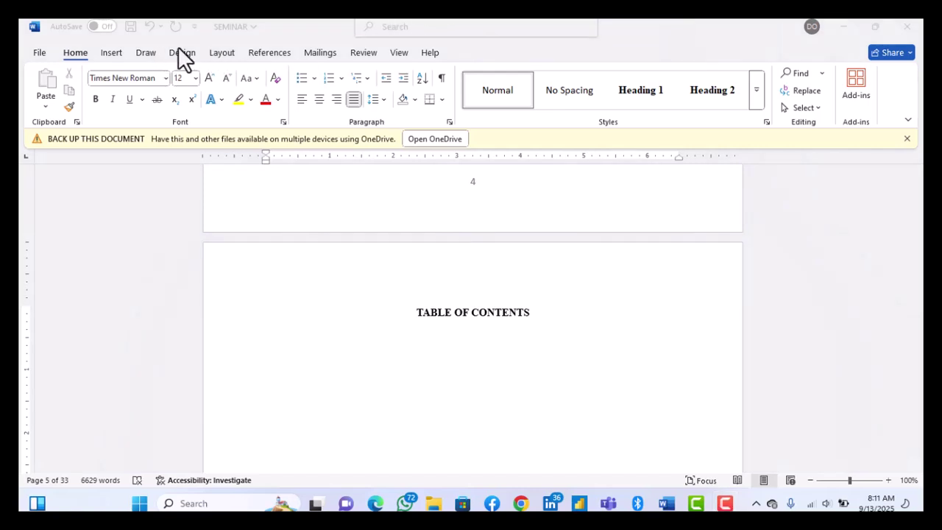
Insert Automatic Table 1 from the References tab's Table of Contents menu.
left_click(269, 57)
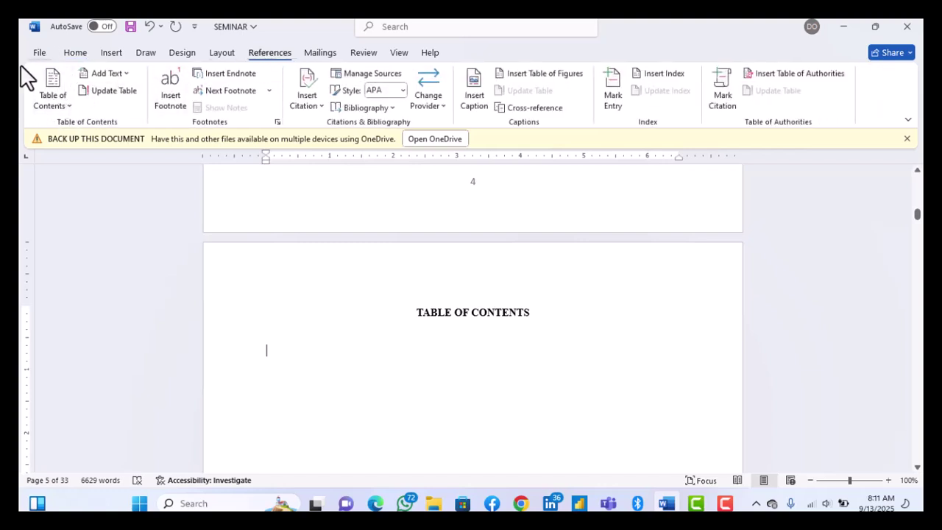
left_click(65, 103)
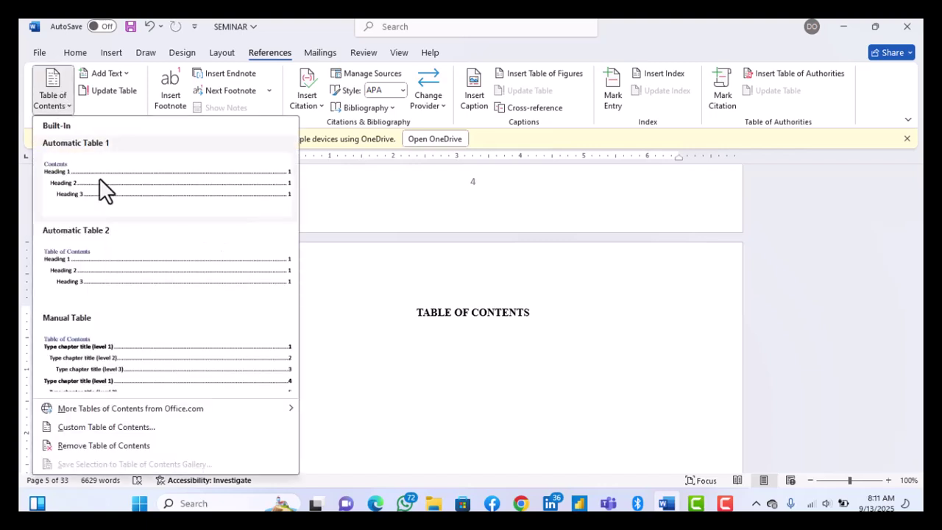
left_click(102, 258)
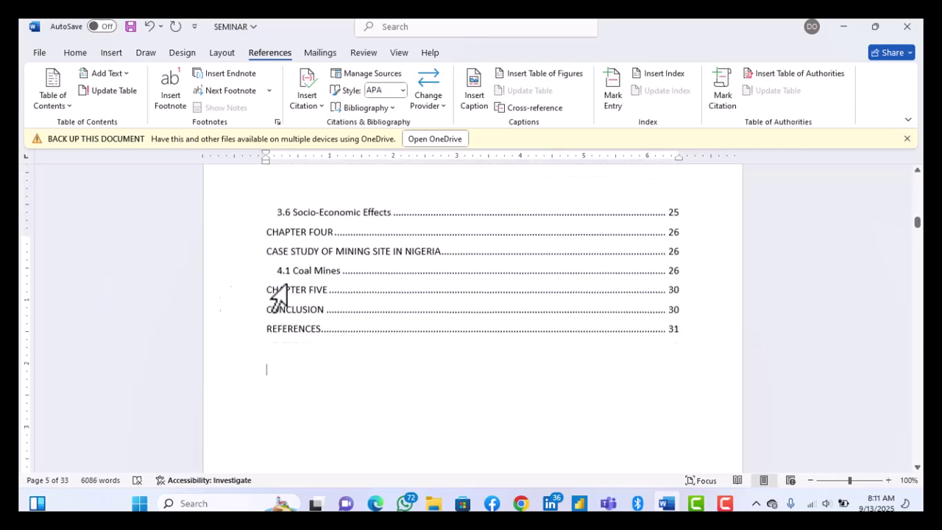
Select the redundant Table of Contents title line above the inserted contents.
scroll(365, 284, "up", 10)
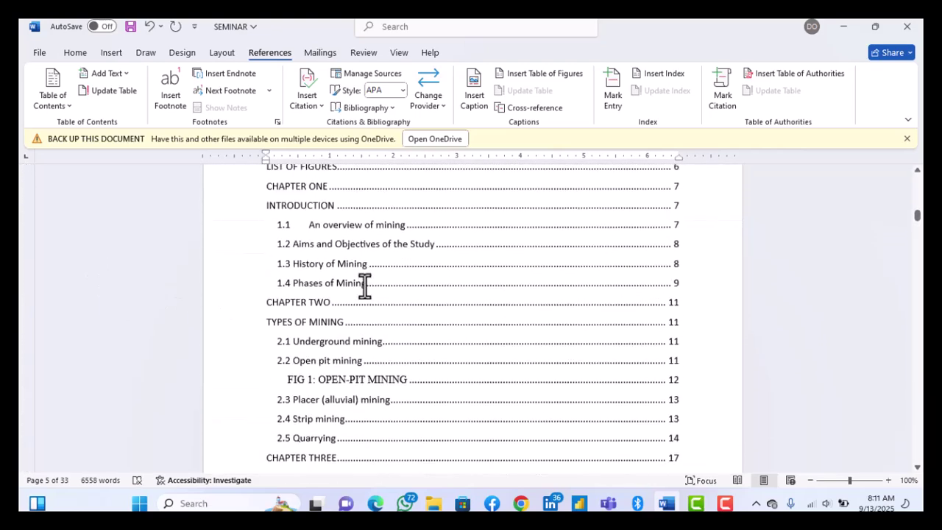
scroll(363, 284, "up", 7)
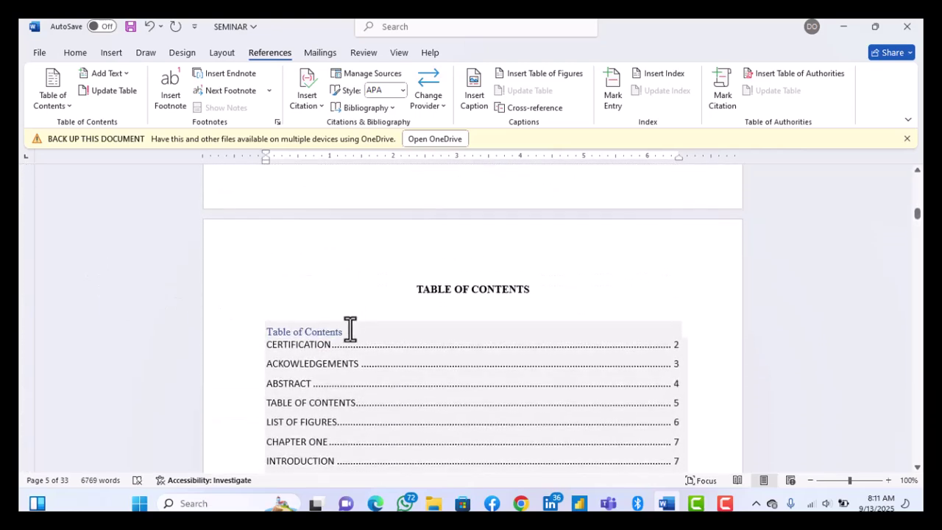
left_click(269, 336)
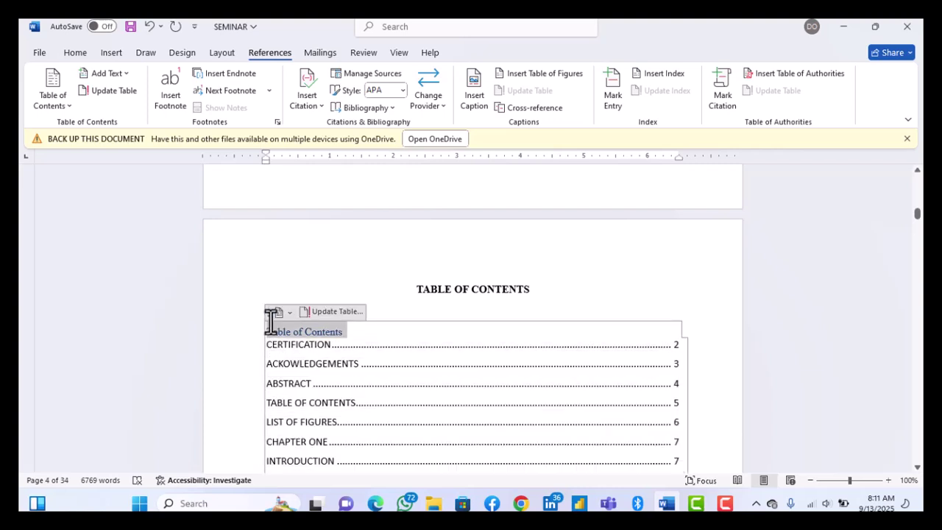
left_click(270, 320)
left_click(344, 331)
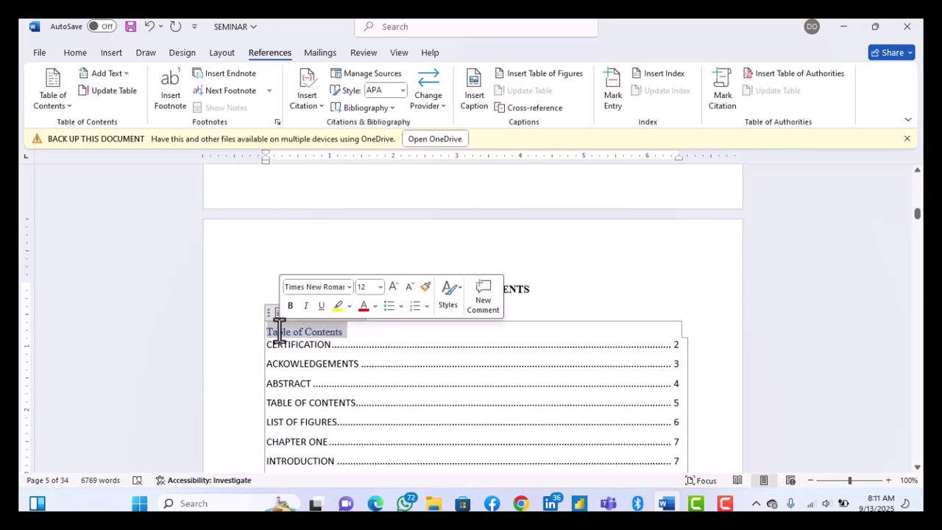
Delete the redundant Table of Contents title line.
key("Delete")
scroll(318, 332, "down", 1)
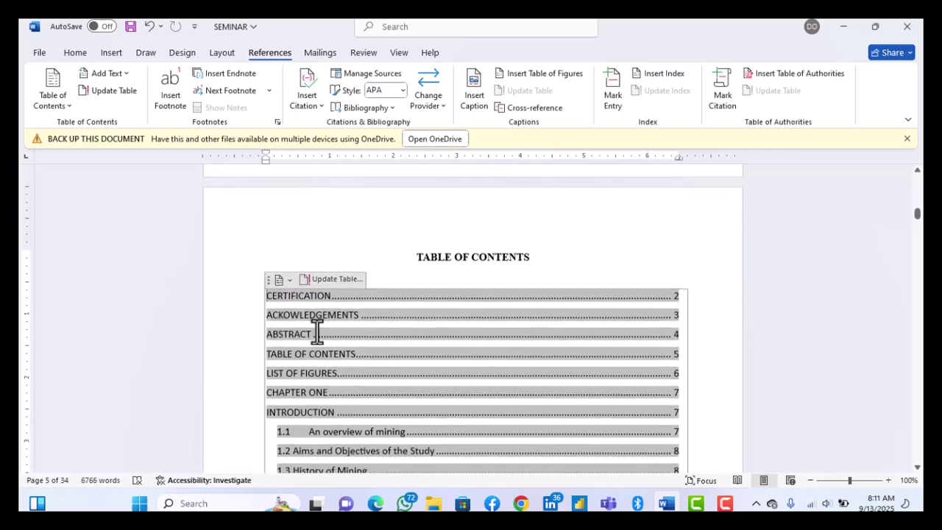
scroll(399, 343, "down", 4)
scroll(431, 271, "down", 6)
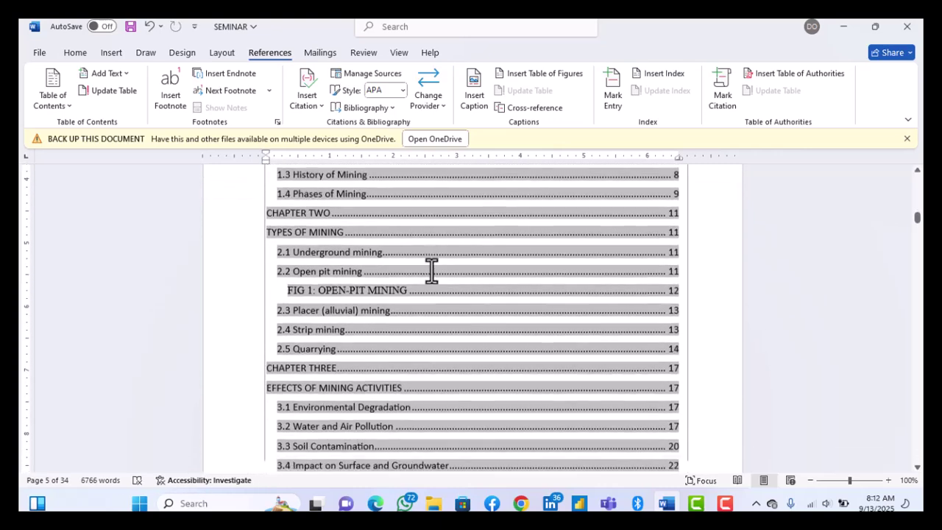
scroll(431, 270, "down", 7)
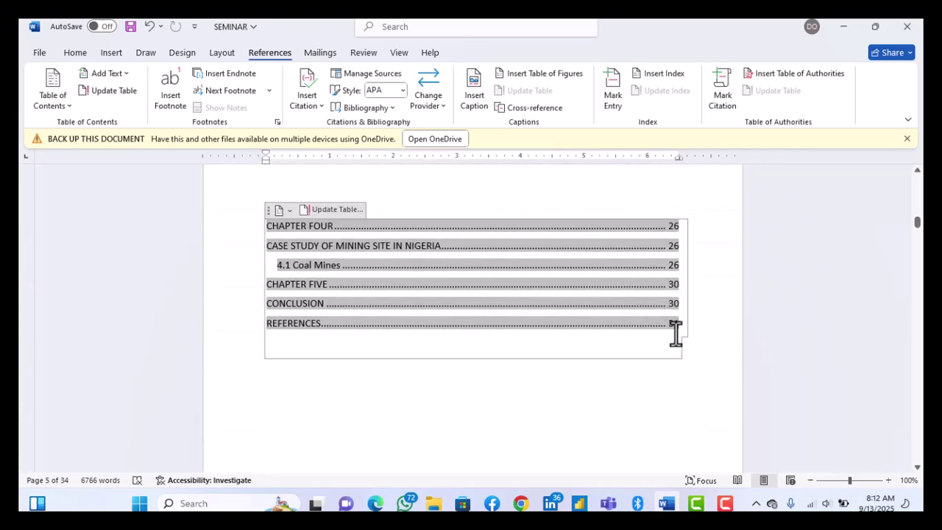
Set all the table of contents entries in Times New Roman.
left_click_drag(675, 331, 363, 261)
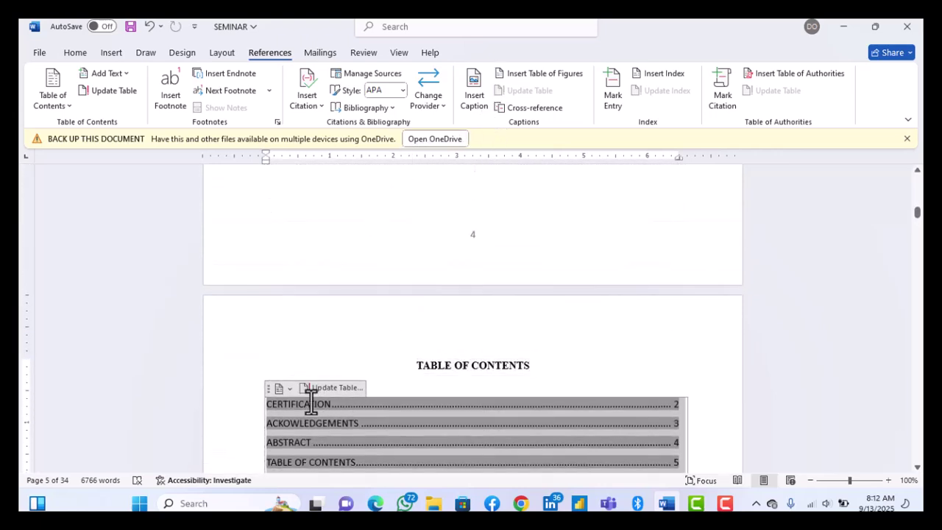
left_click_drag(311, 402, 312, 401)
left_click(75, 55)
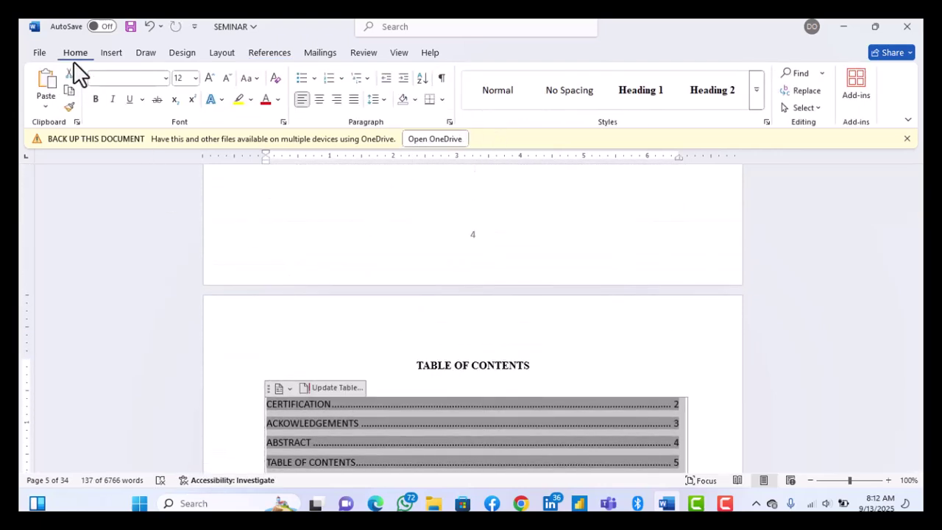
left_click(163, 79)
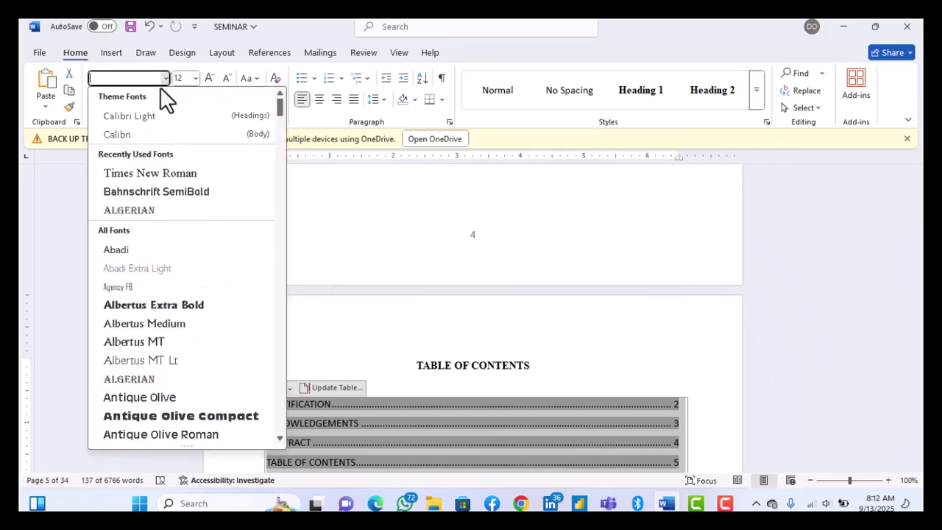
left_click(156, 171)
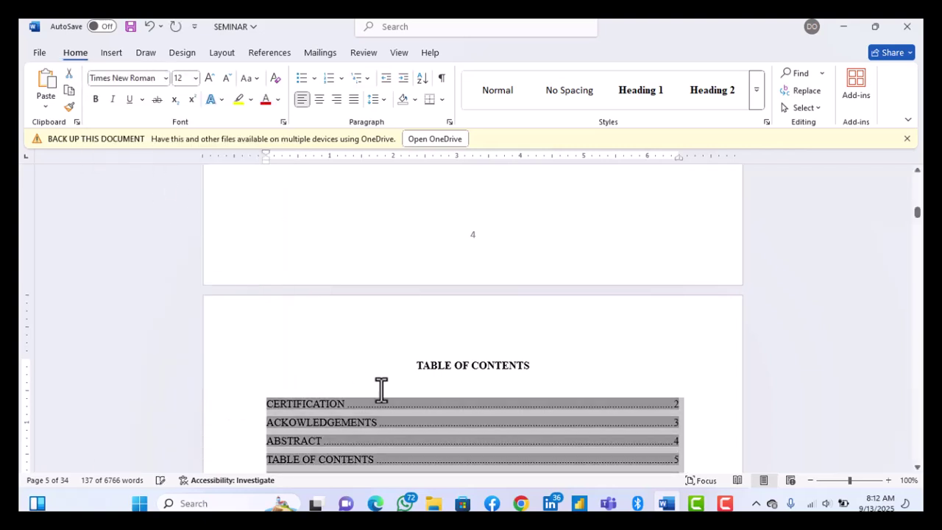
scroll(427, 399, "down", 3)
left_click(407, 362)
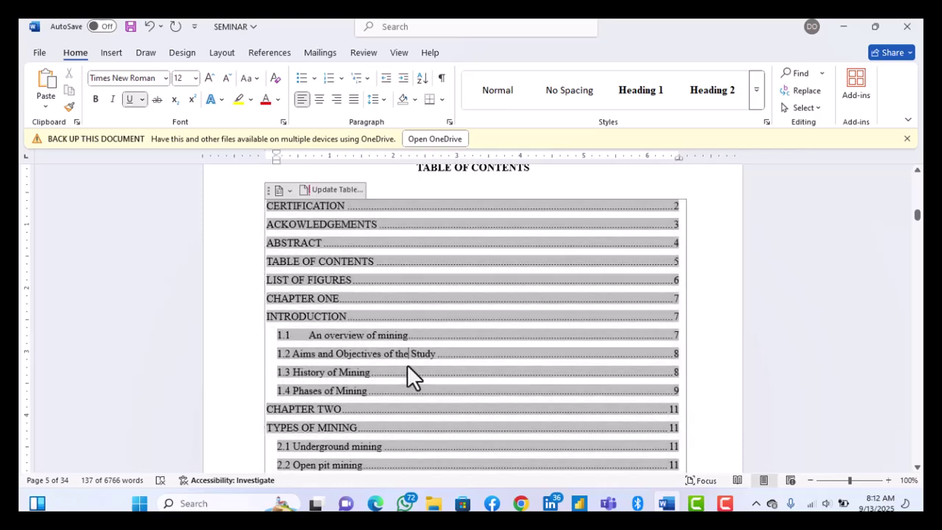
Add two empty lines after 'minerals industry.' to push 1.4 Phases of Mining onto the next page.
scroll(409, 372, "down", 15)
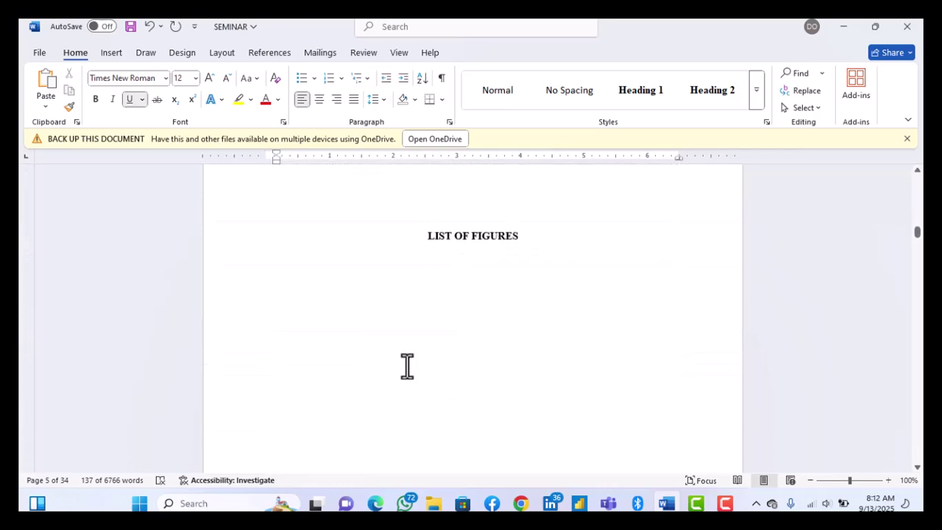
scroll(407, 366, "down", 10)
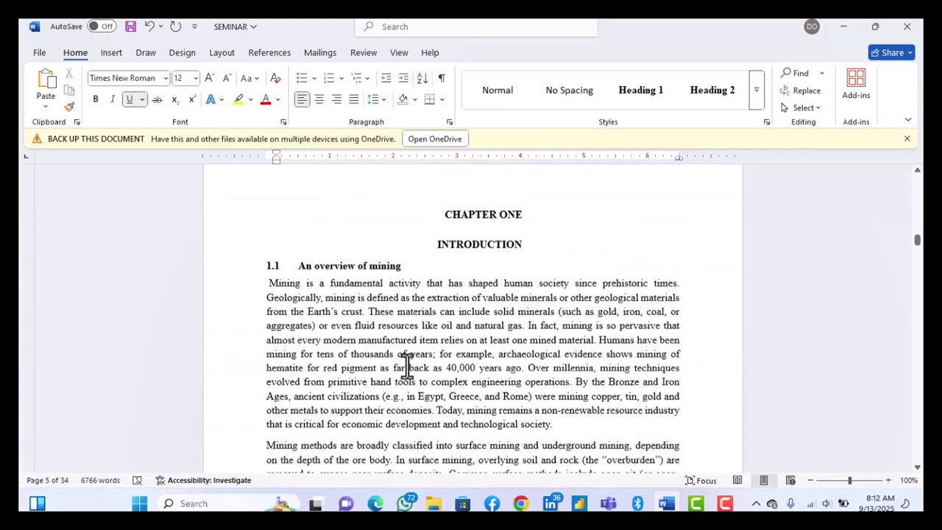
scroll(407, 366, "down", 20)
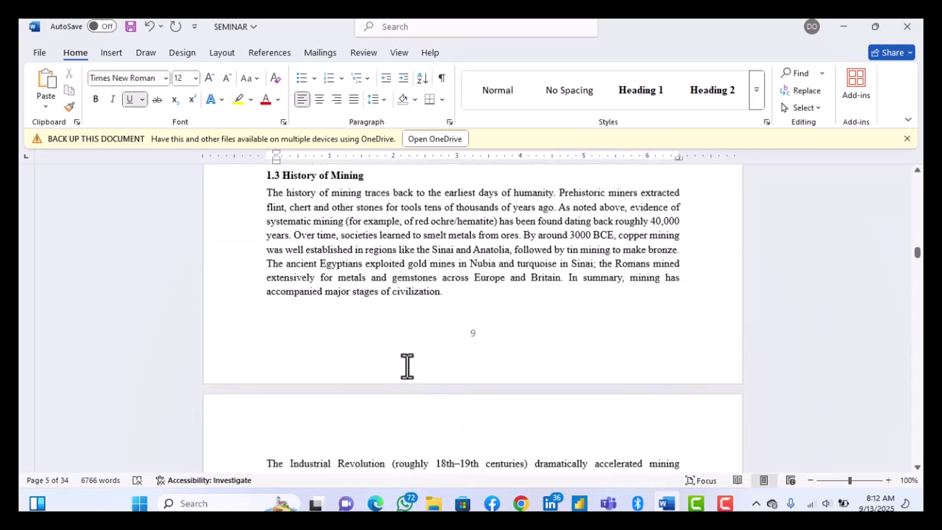
scroll(407, 366, "down", 1)
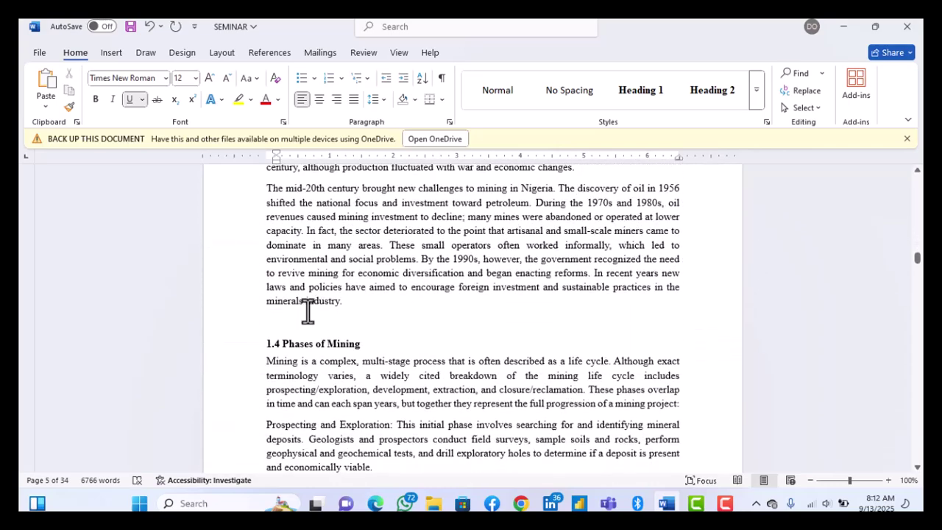
left_click(348, 314)
key("Return")
key("Return")
key("Return")
key("Return")
key("Return")
key("Return")
key("Return")
key("Return")
key("Return")
key("Return")
key("Return")
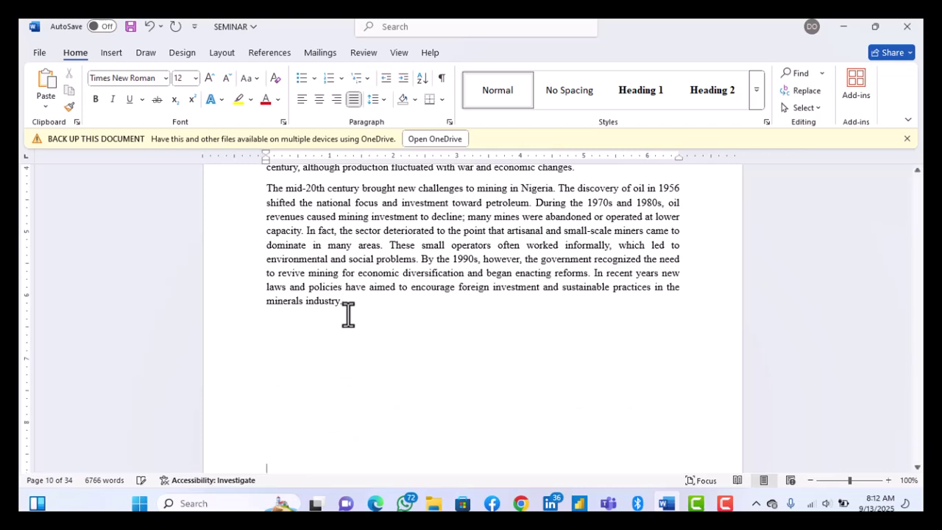
key("Return")
key("Return")
key("Return")
key("Return")
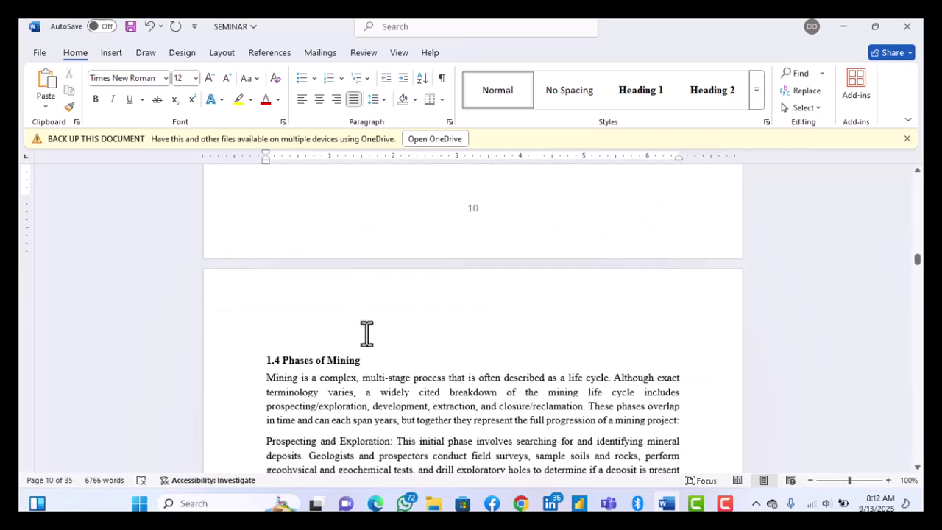
Return to the table of contents and bring up its field menu without choosing anything.
scroll(426, 367, "up", 4)
scroll(426, 366, "down", 4)
scroll(426, 367, "up", 20)
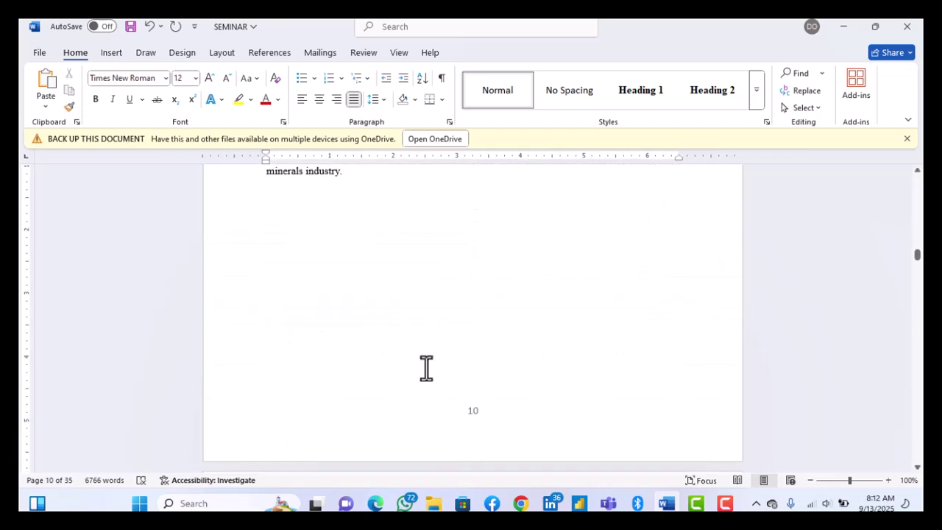
scroll(426, 367, "up", 20)
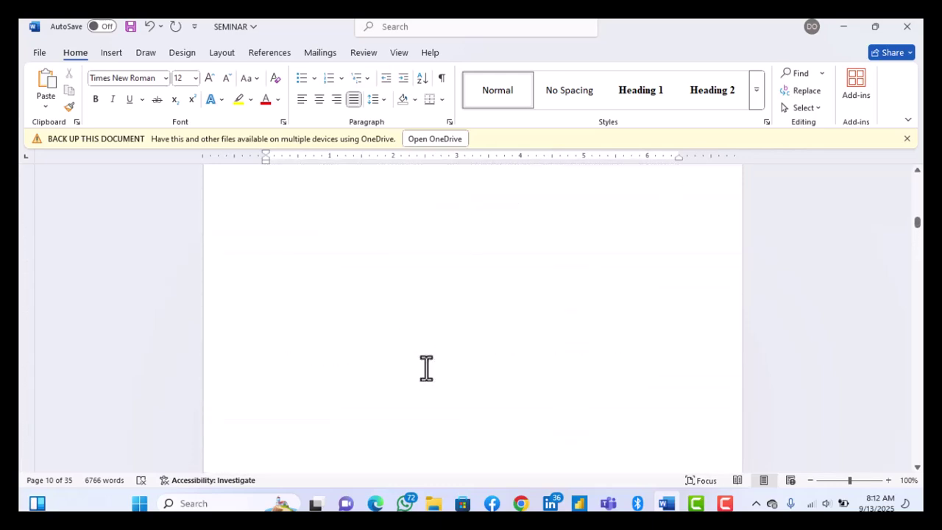
scroll(427, 366, "up", 5)
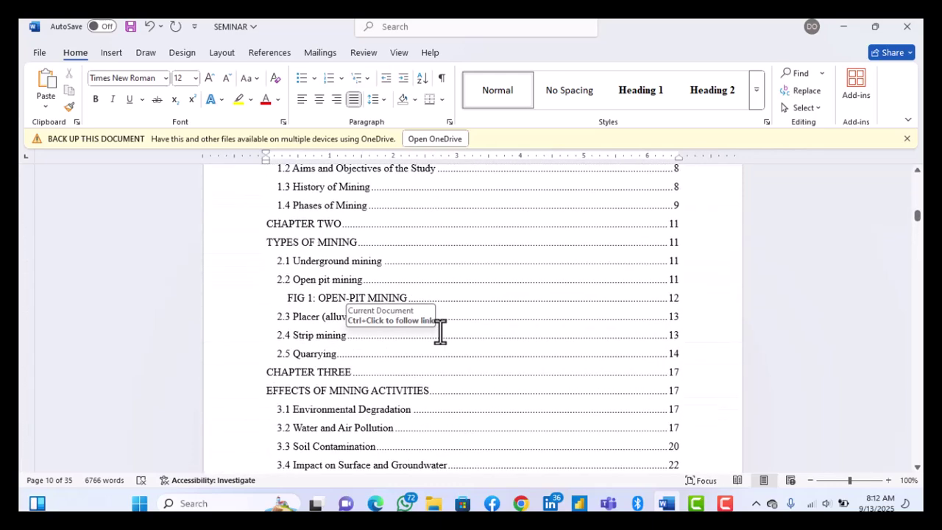
left_click(440, 331)
right_click(440, 331)
left_click(394, 332)
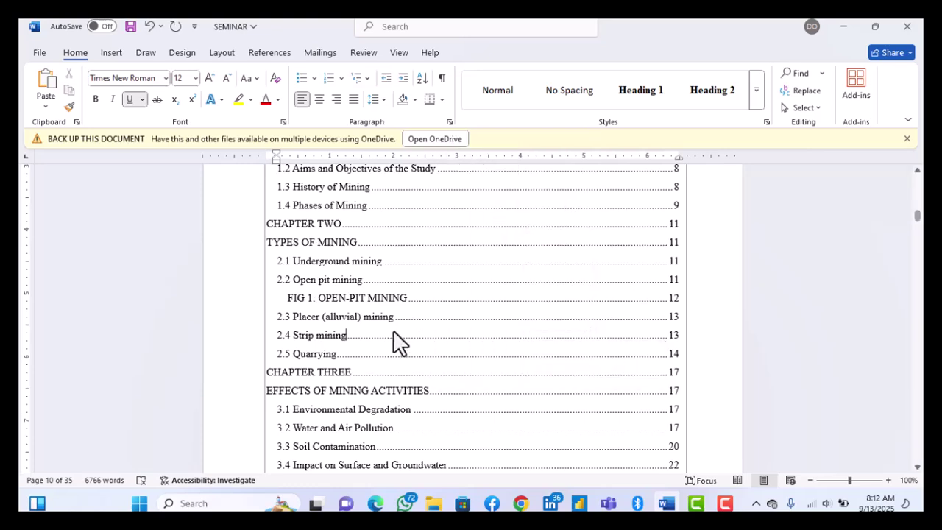
scroll(393, 332, "up", 6)
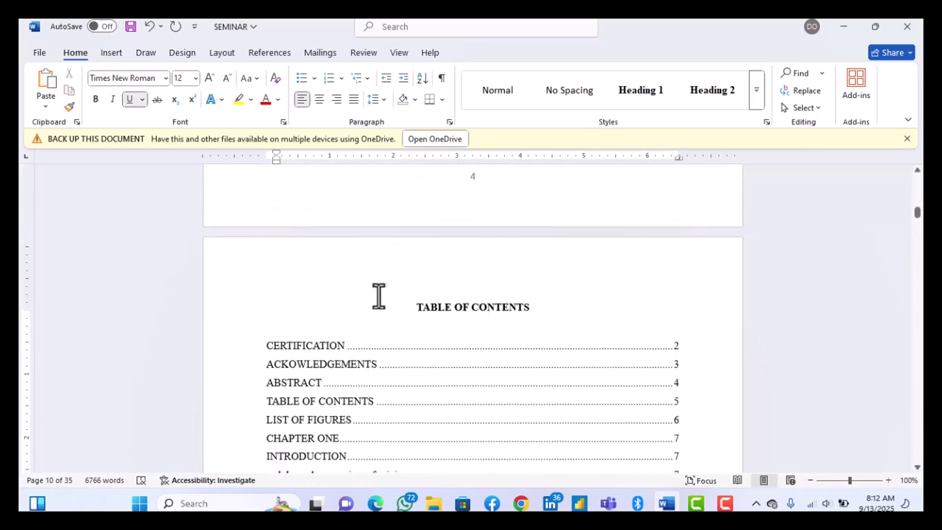
Update only the table of contents page numbers, giving CHAPTER ONE page 8 and 1.4 page 11.
left_click(389, 401)
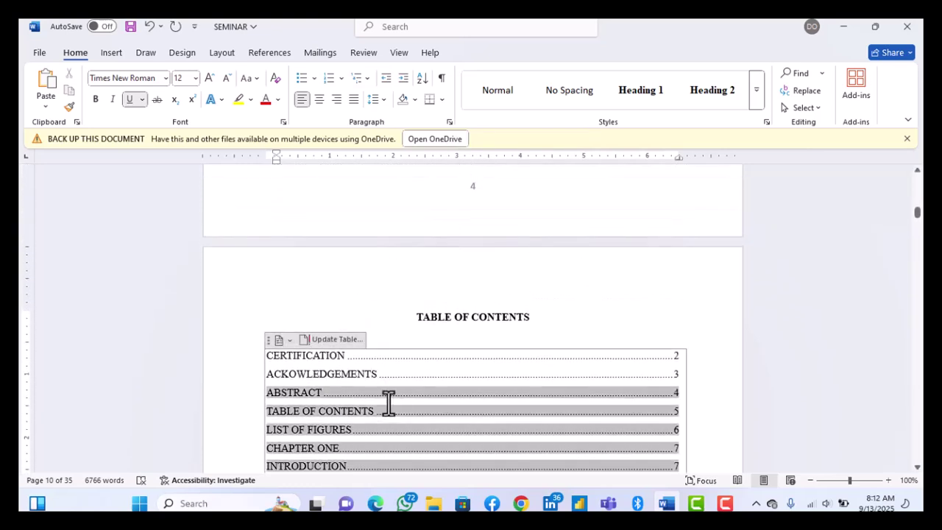
left_click(330, 340)
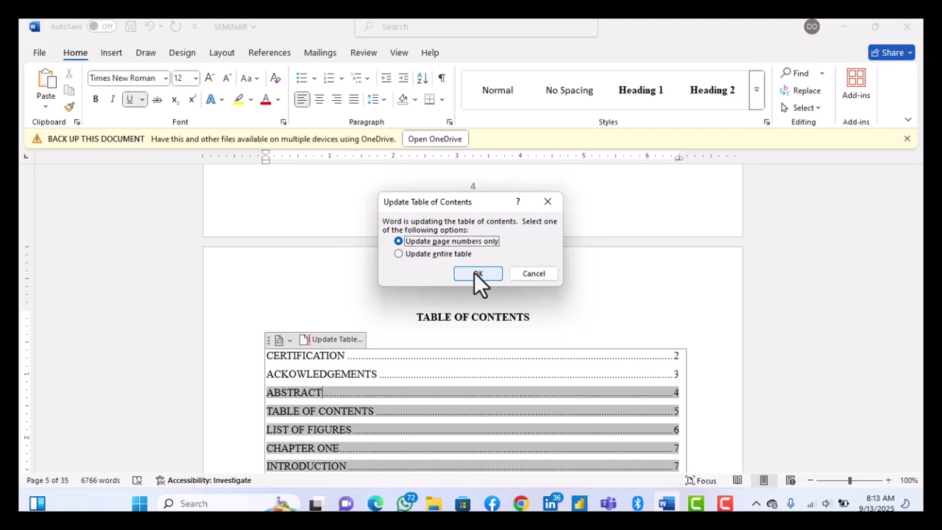
left_click(477, 273)
scroll(524, 320, "down", 3)
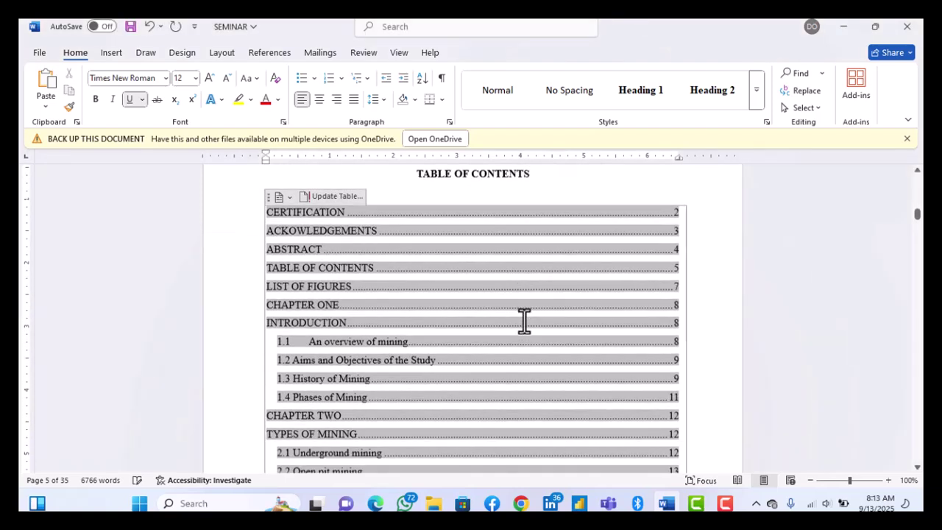
scroll(524, 320, "down", 2)
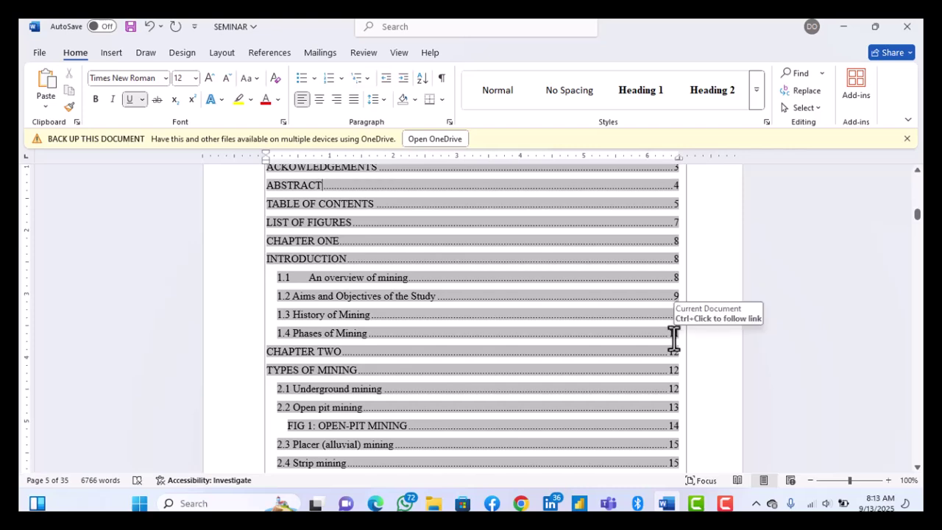
scroll(509, 312, "up", 4)
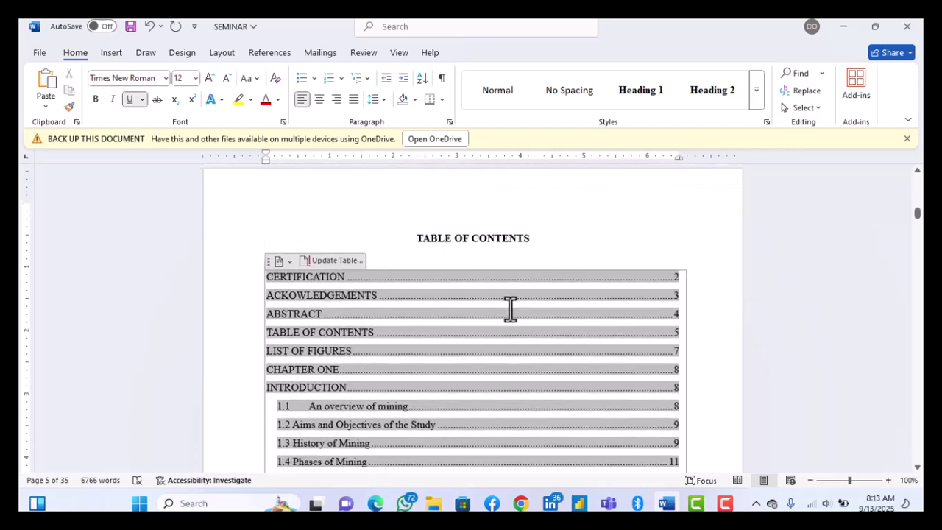
scroll(494, 280, "down", 1)
Delete the empty paragraphs above LIST OF FIGURES so it heads its page.
left_click(523, 209)
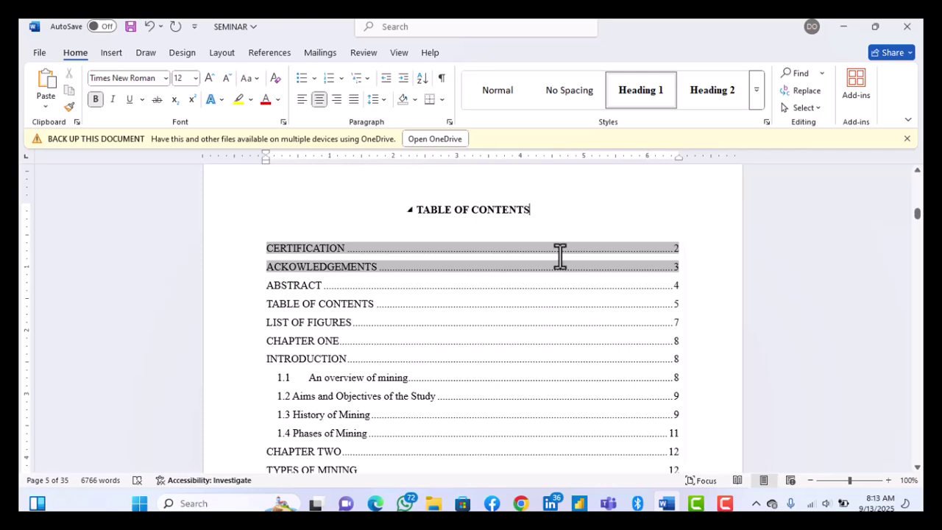
scroll(559, 255, "down", 15)
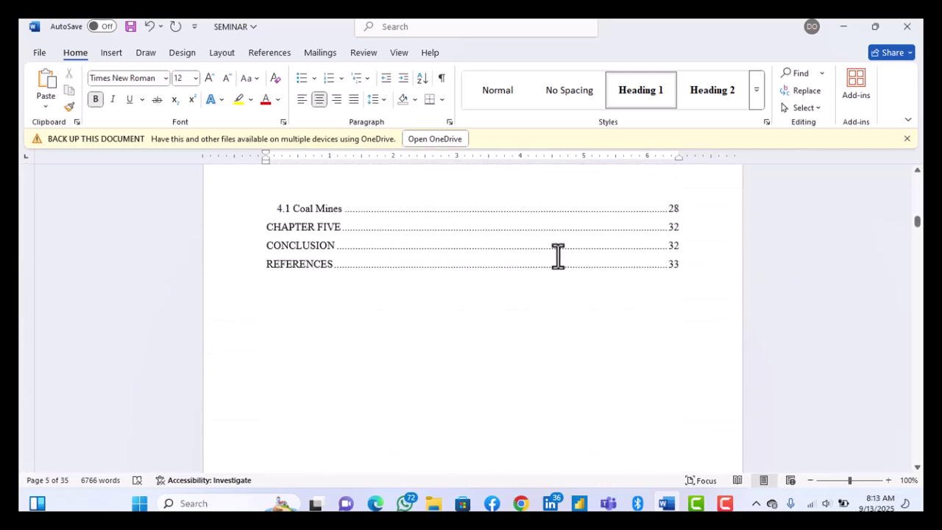
scroll(560, 317, "down", 10)
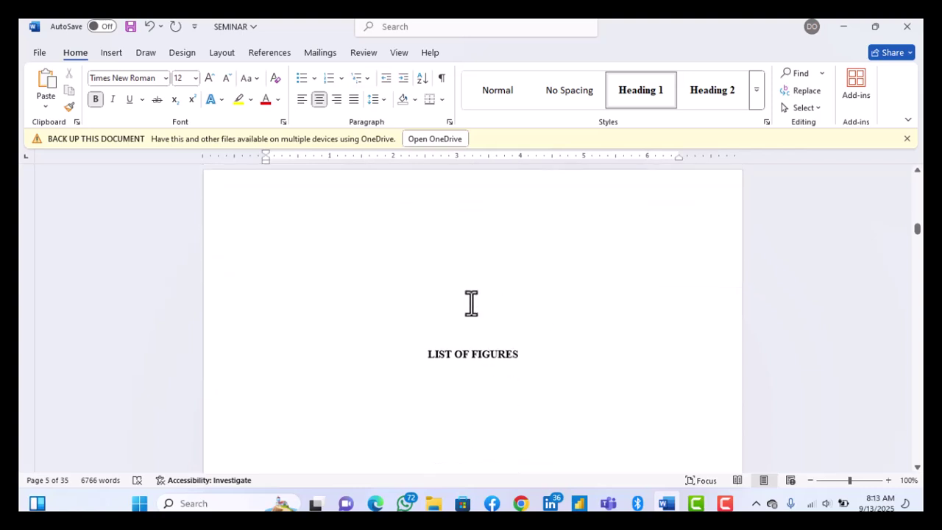
left_click(468, 304)
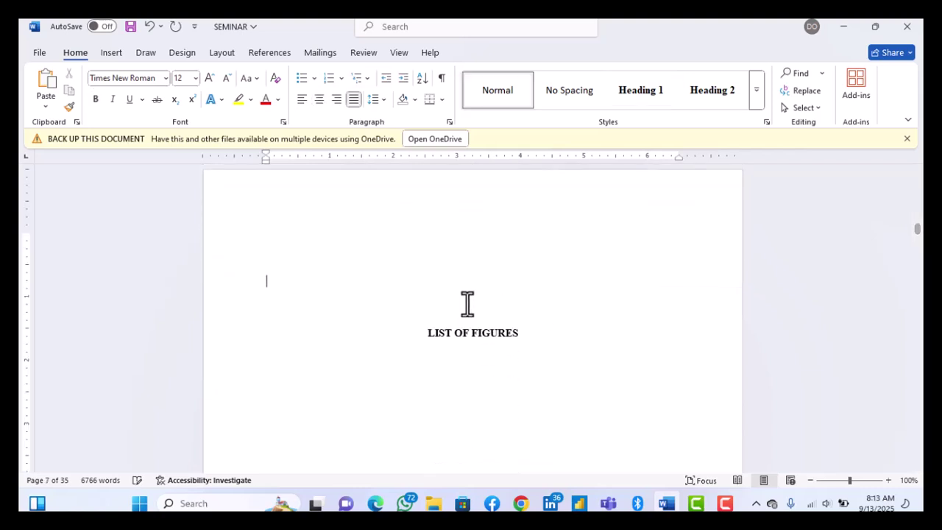
key("BackSpace")
key("BackSpace")
key("BackSpace")
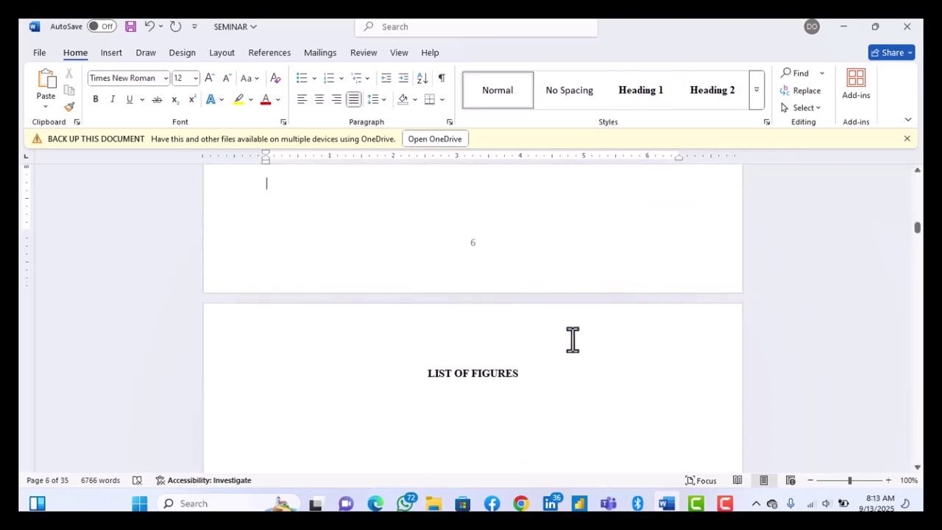